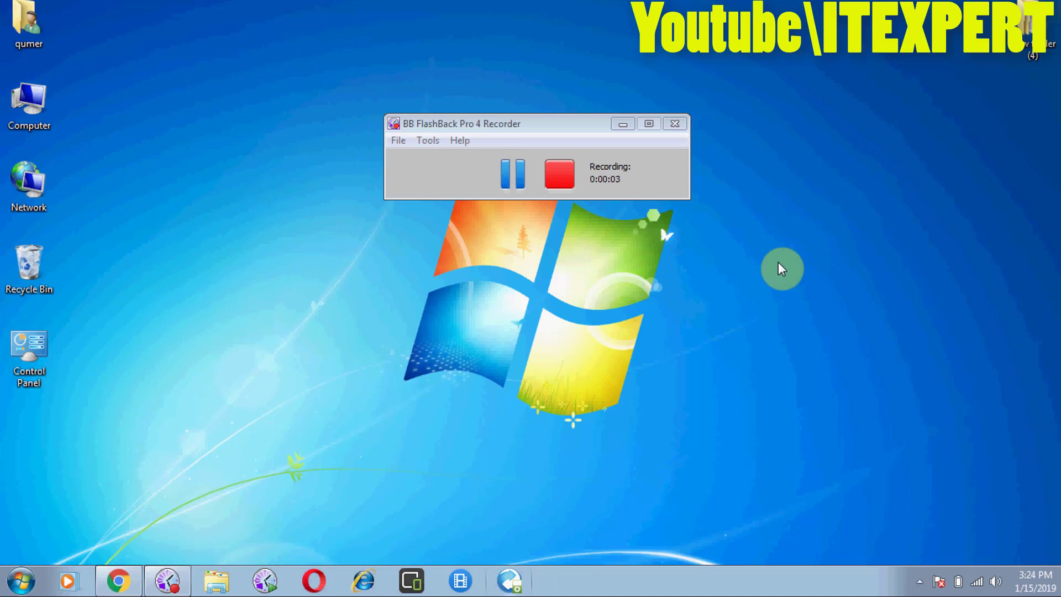
{"action": "left_click", "coordinate": [622, 124]}
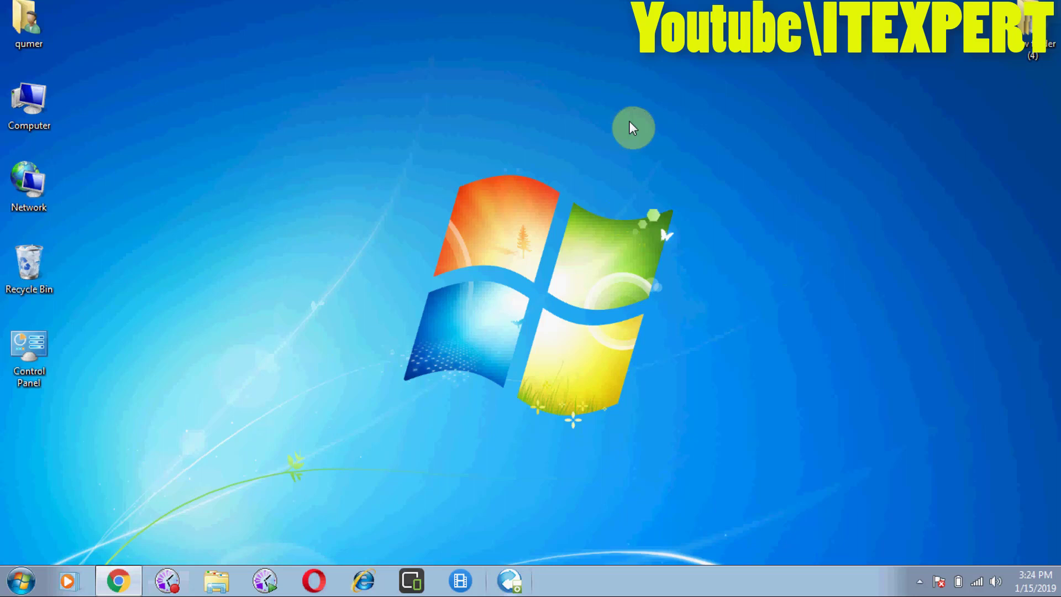
{"action": "right_click", "coordinate": [629, 121]}
{"action": "left_click", "coordinate": [515, 130]}
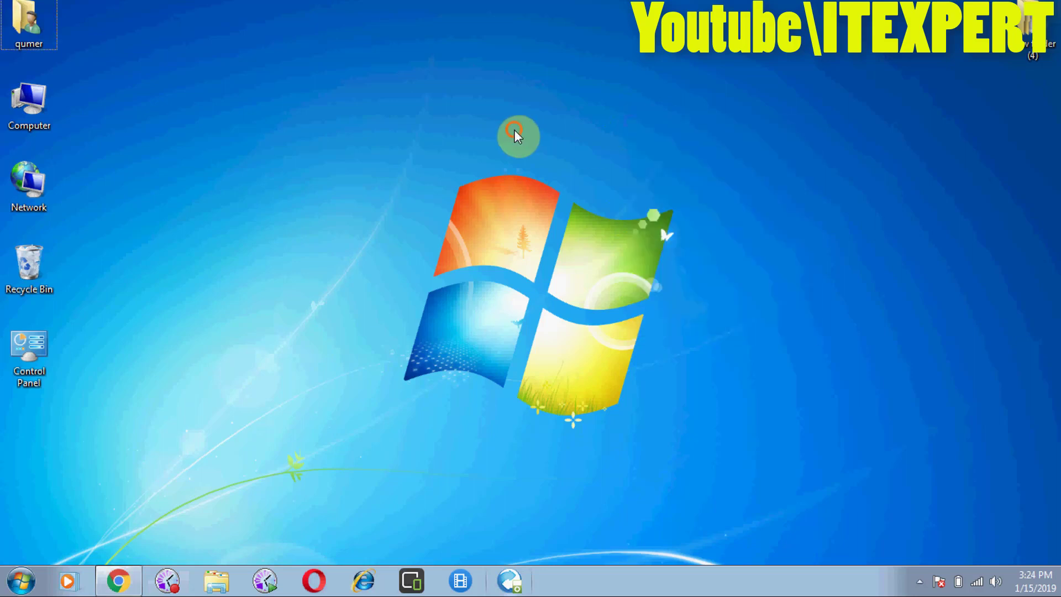
{"action": "left_click", "coordinate": [28, 127]}
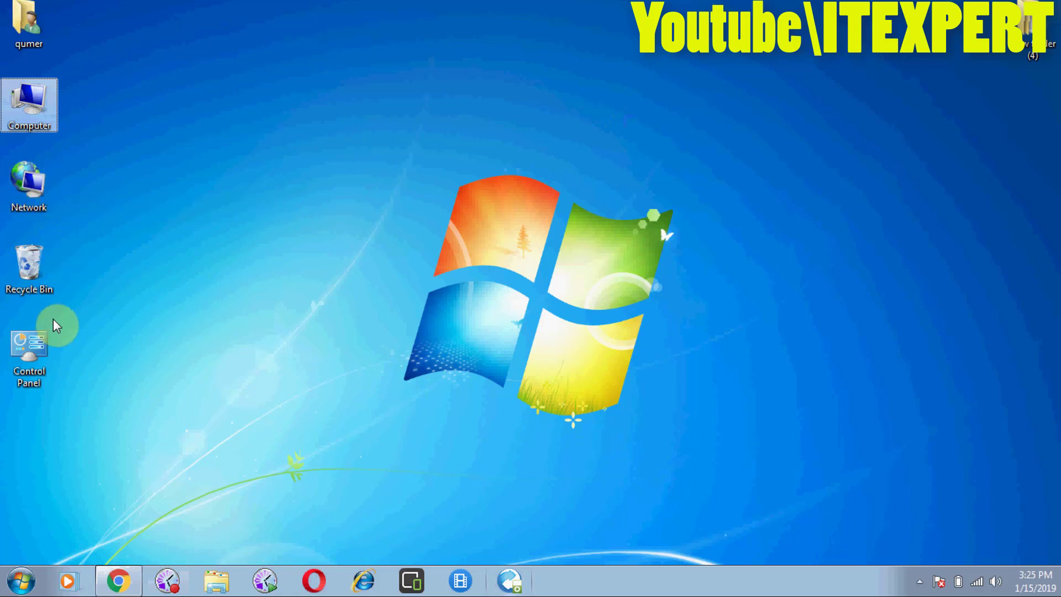
{"action": "left_click", "coordinate": [45, 341]}
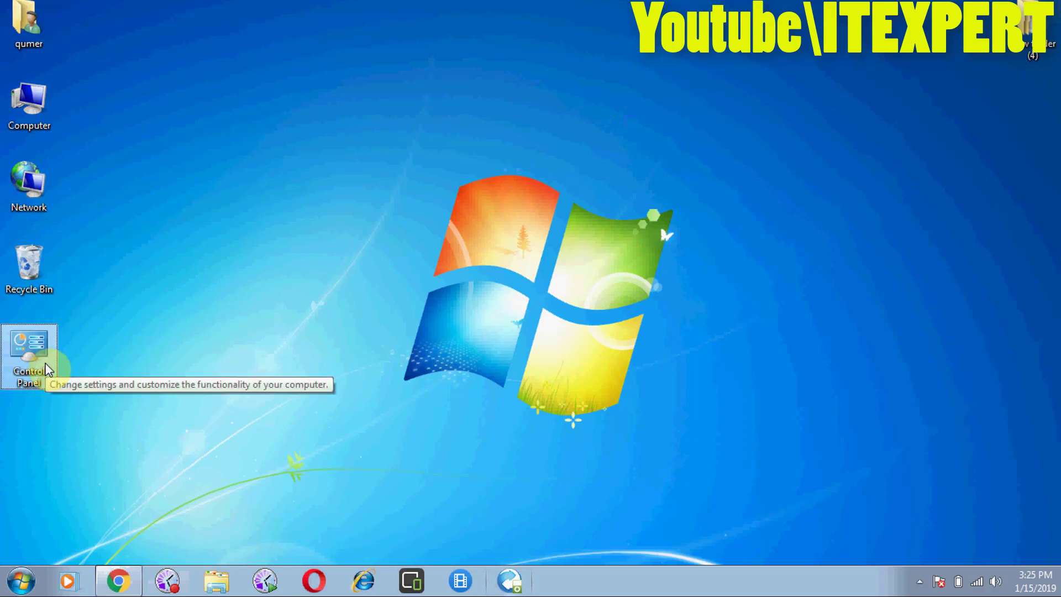
Step: Hide the Computer, User's Files and Network icons through the desktop icon settings and show the desktop
{"action": "right_click", "coordinate": [337, 125]}
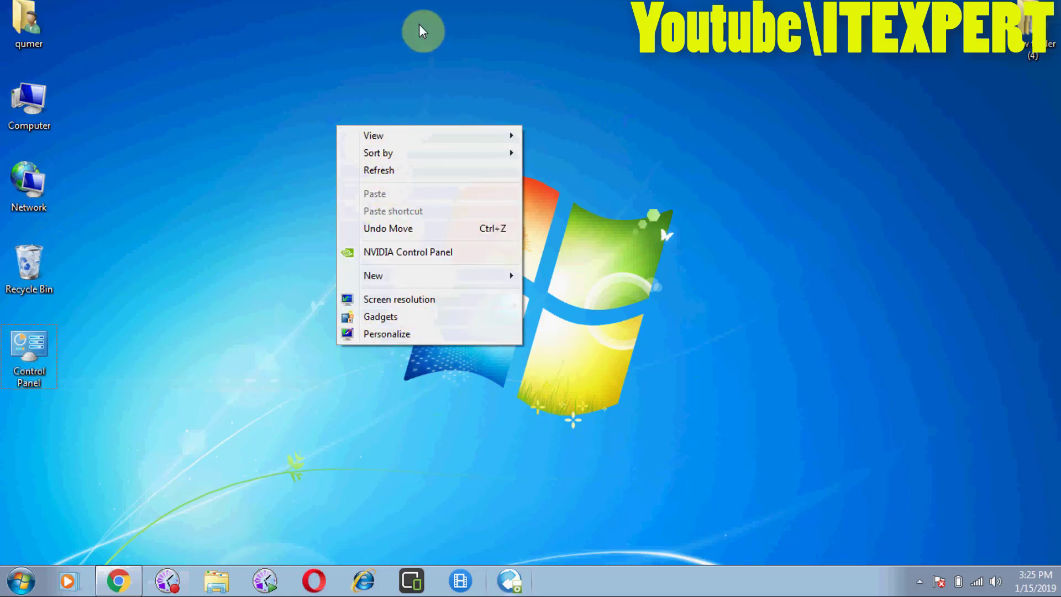
{"action": "left_click", "coordinate": [408, 334]}
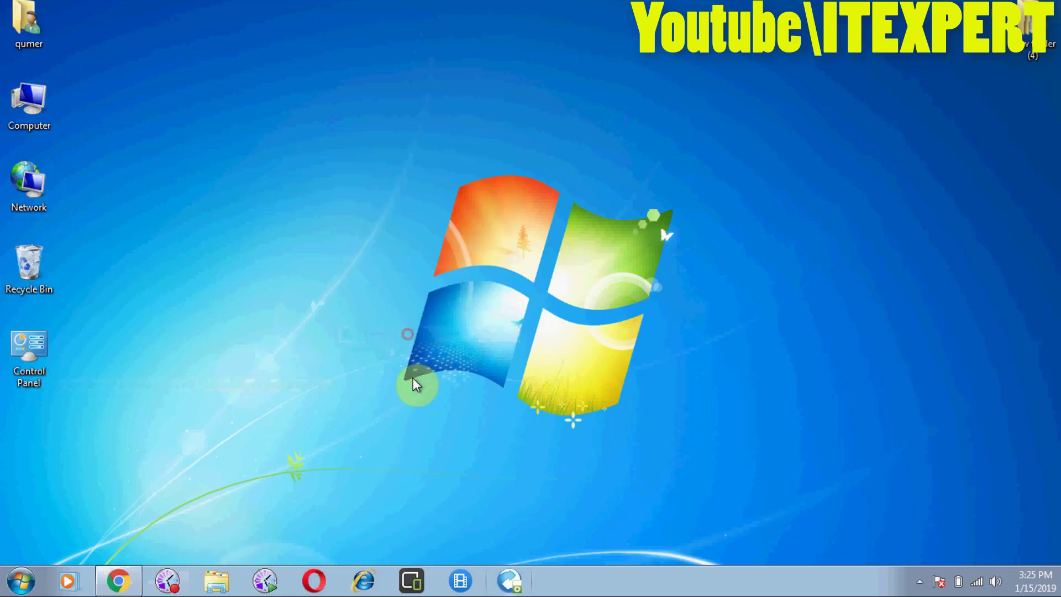
{"action": "left_click", "coordinate": [28, 82]}
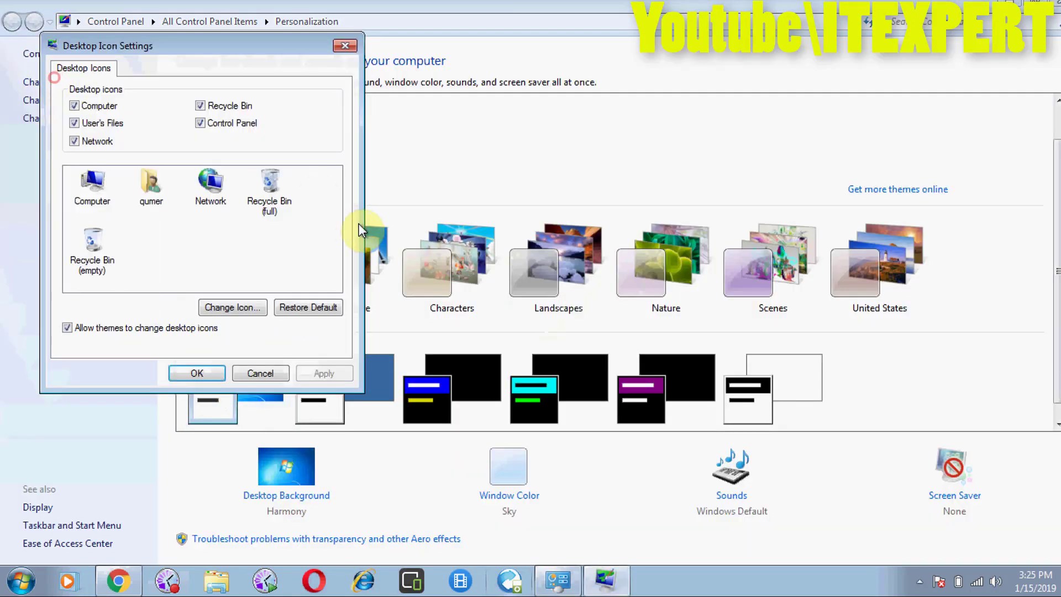
{"action": "left_click", "coordinate": [75, 106]}
{"action": "left_click", "coordinate": [75, 123]}
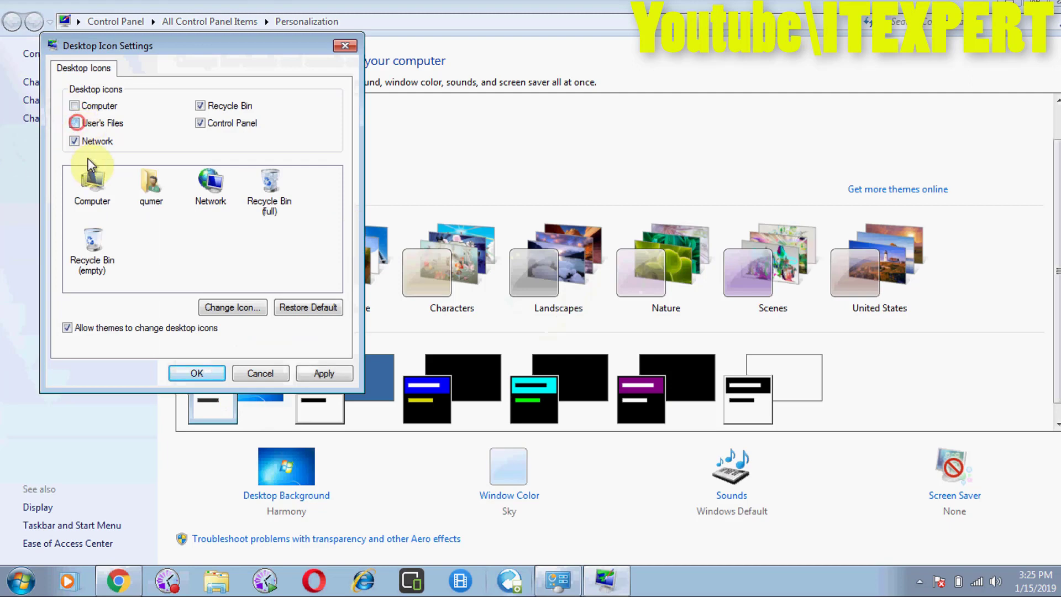
{"action": "left_click", "coordinate": [87, 145]}
{"action": "left_click", "coordinate": [314, 374]}
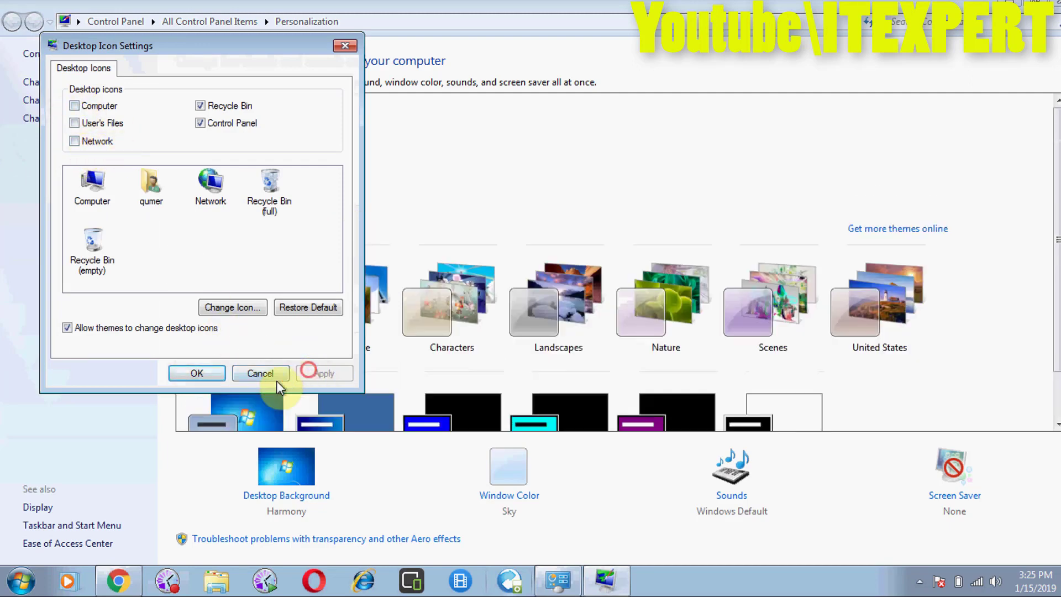
{"action": "left_click", "coordinate": [200, 376]}
{"action": "key", "text": "super+d"}
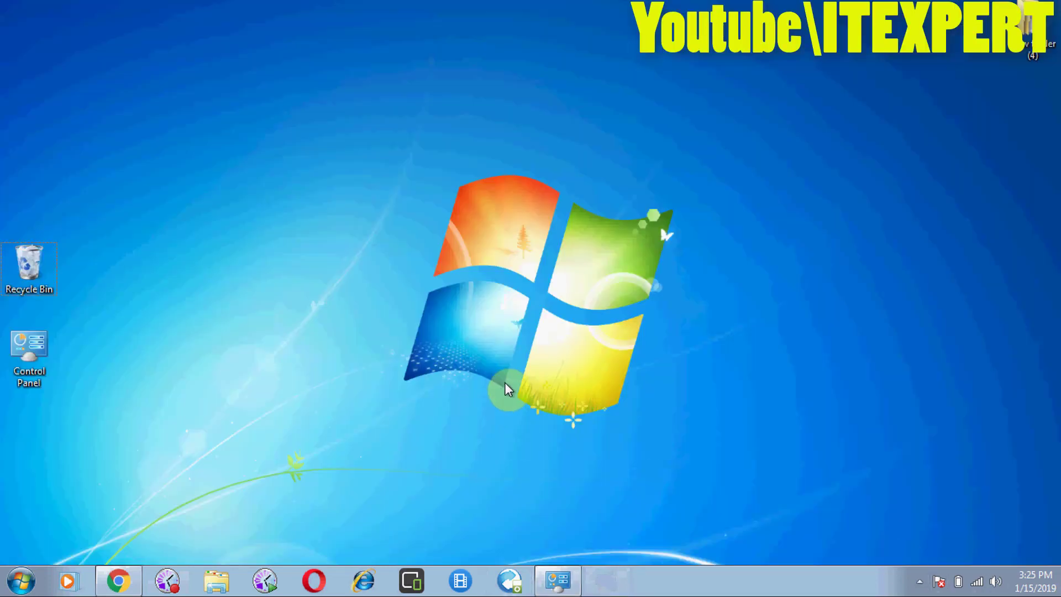
Step: Re-enable the Computer, User's Files and Network icons in the desktop icon settings and show the desktop
{"action": "key", "text": "super+d"}
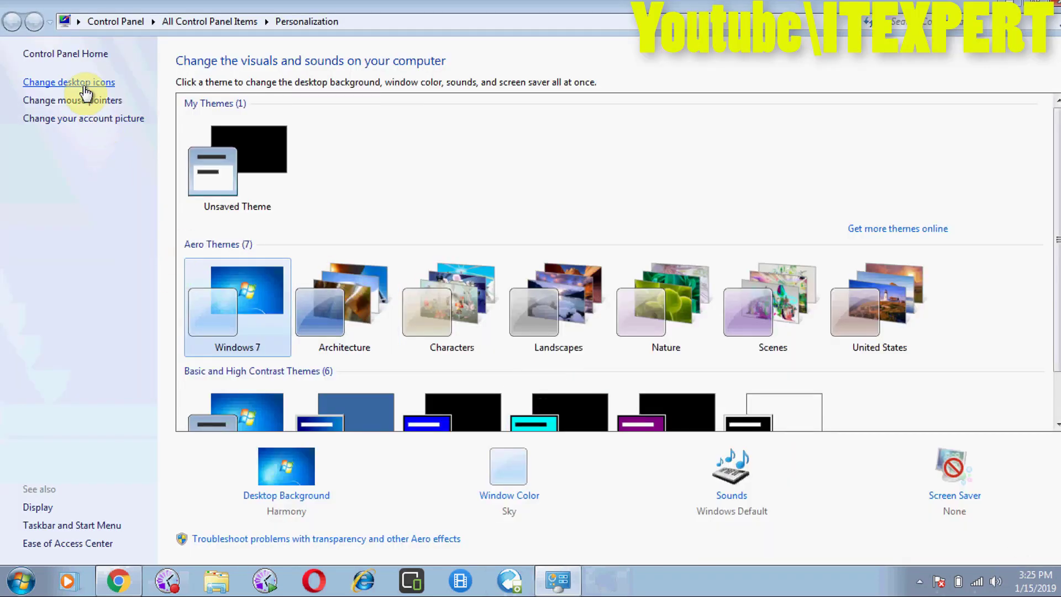
{"action": "left_click", "coordinate": [83, 84]}
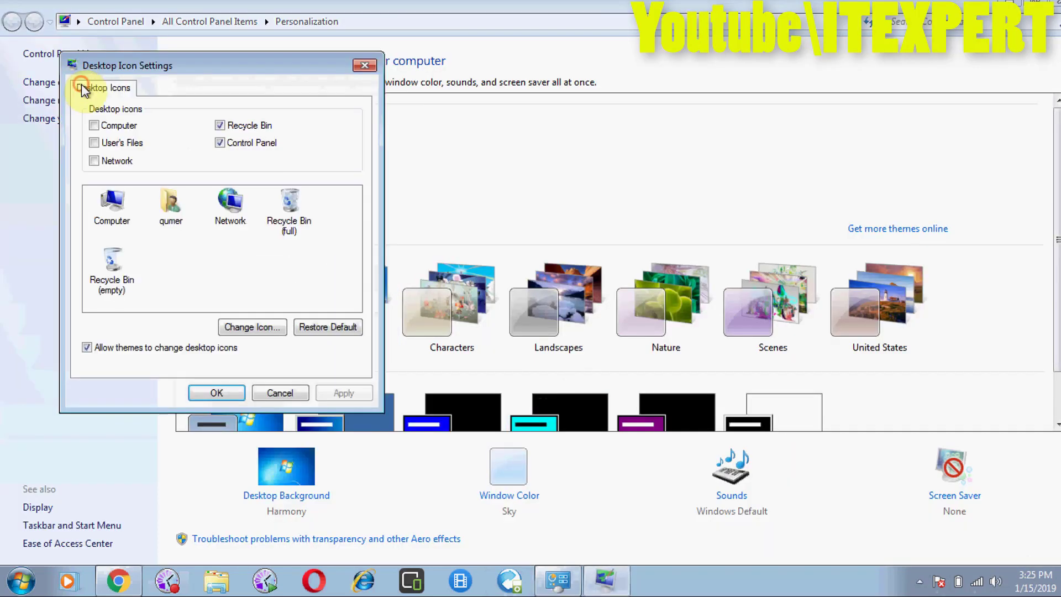
{"action": "left_click", "coordinate": [129, 129]}
{"action": "left_click", "coordinate": [113, 143]}
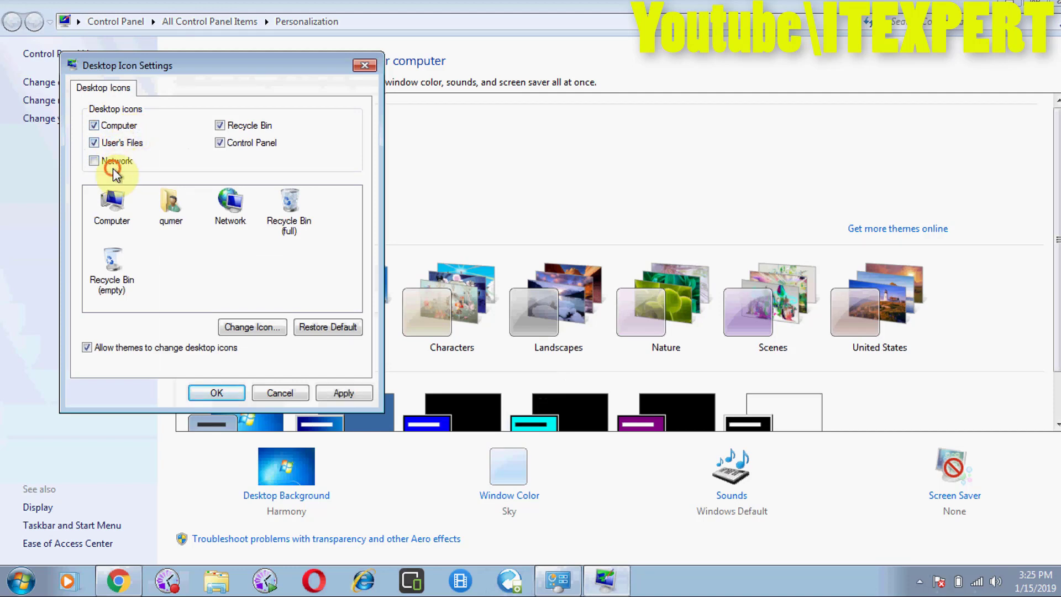
{"action": "left_click", "coordinate": [113, 161]}
{"action": "left_click", "coordinate": [318, 394]}
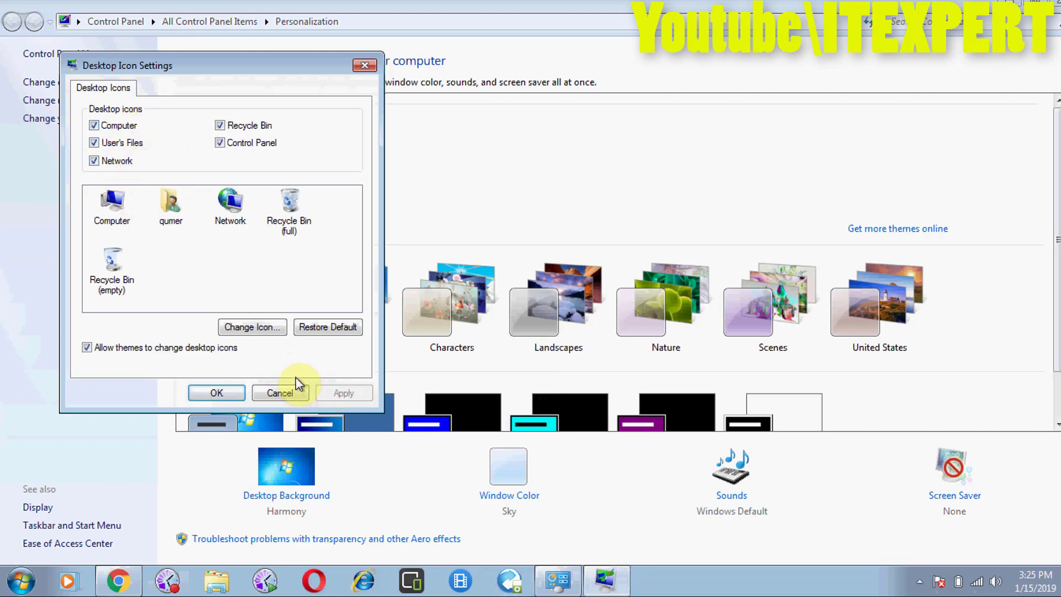
{"action": "left_click", "coordinate": [220, 390]}
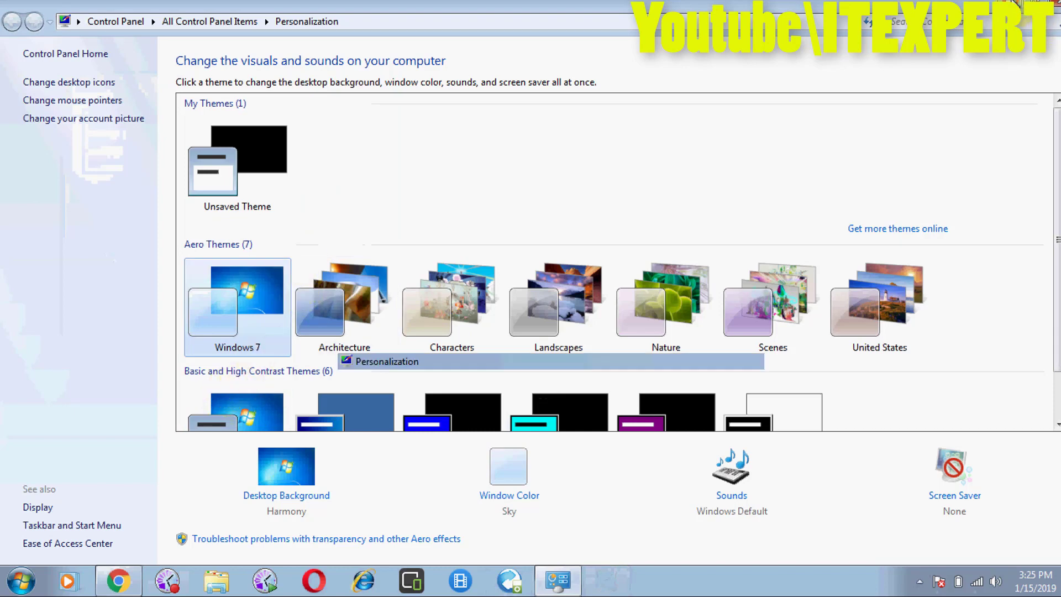
{"action": "key", "text": "super+d"}
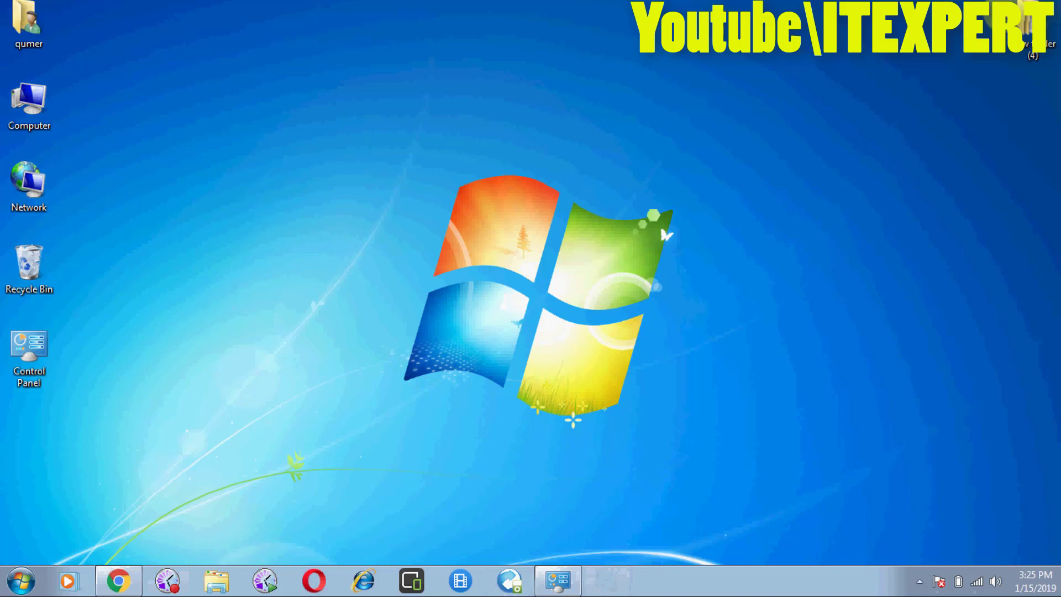
{"action": "left_click", "coordinate": [391, 127]}
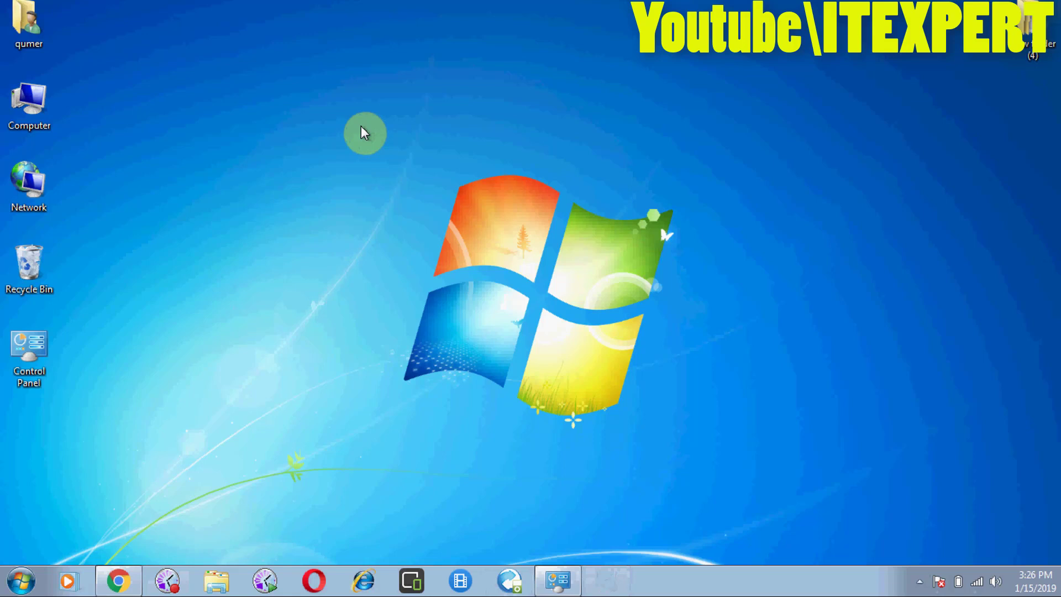
{"action": "key", "text": "super"}
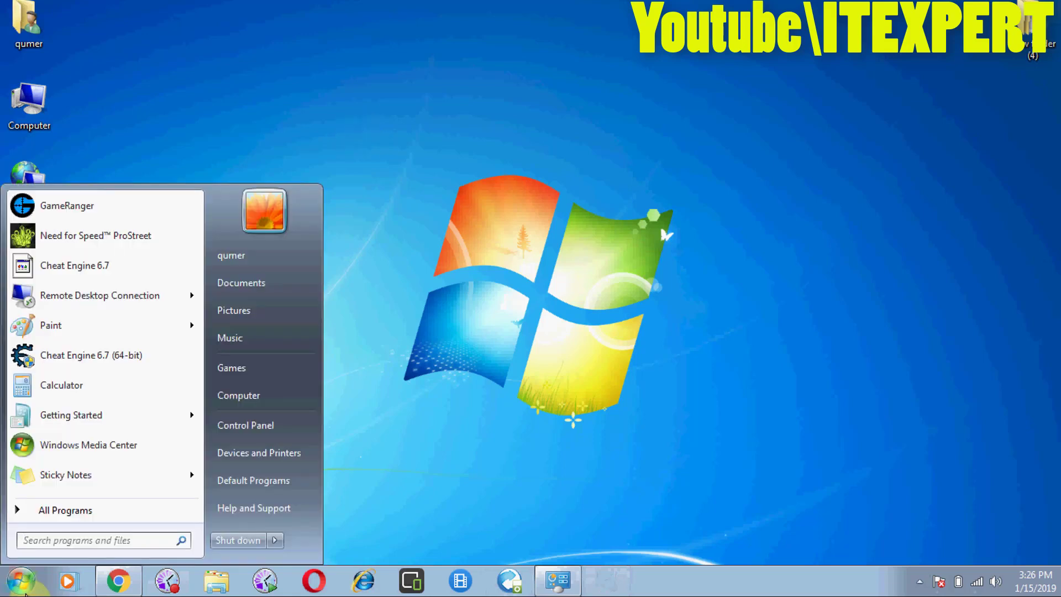
{"action": "type", "text": "run"}
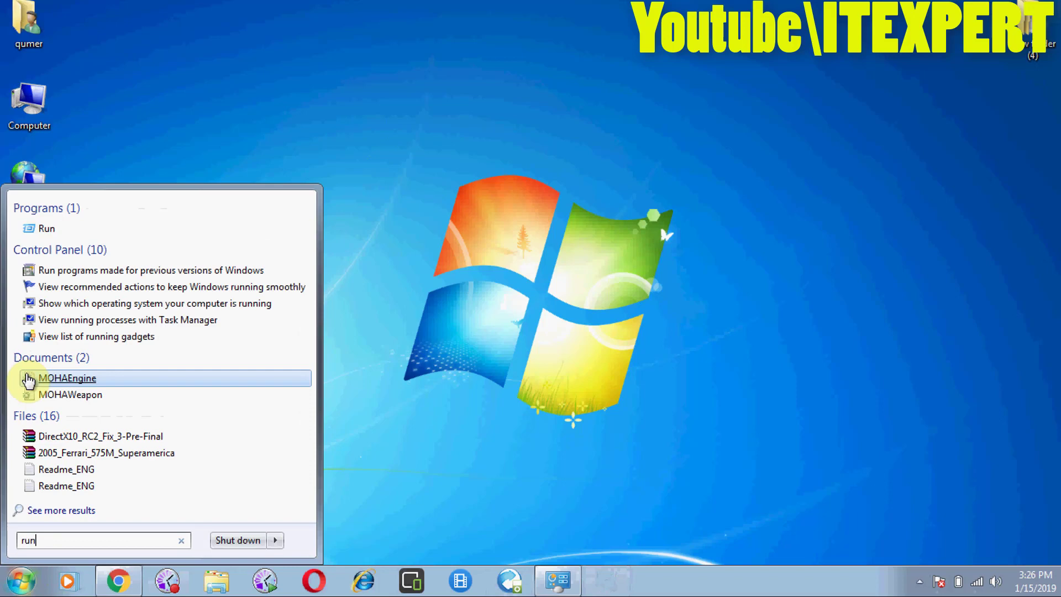
{"action": "left_click", "coordinate": [45, 229]}
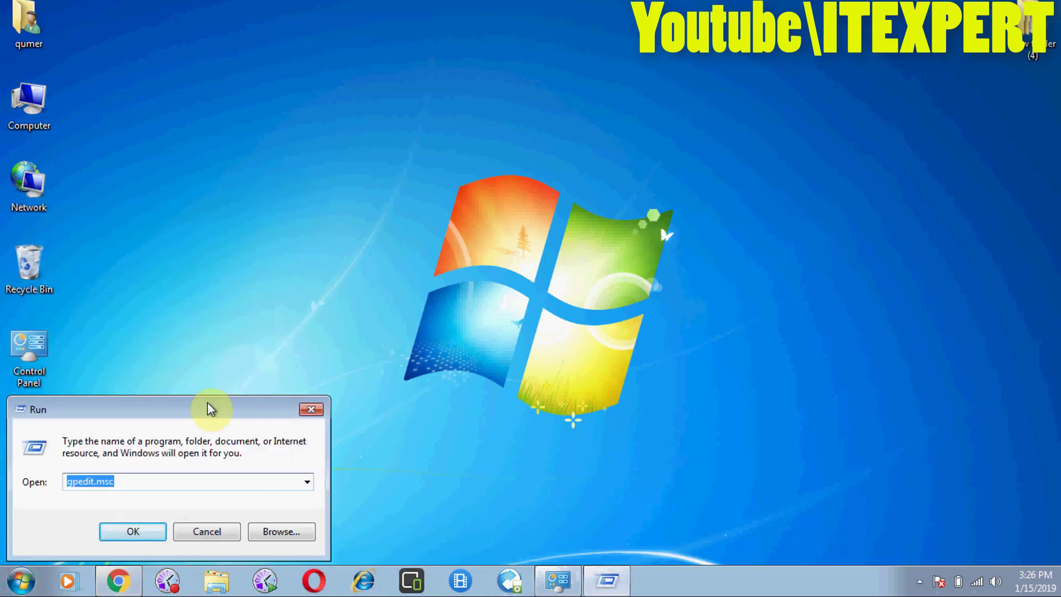
{"action": "left_click", "coordinate": [204, 532]}
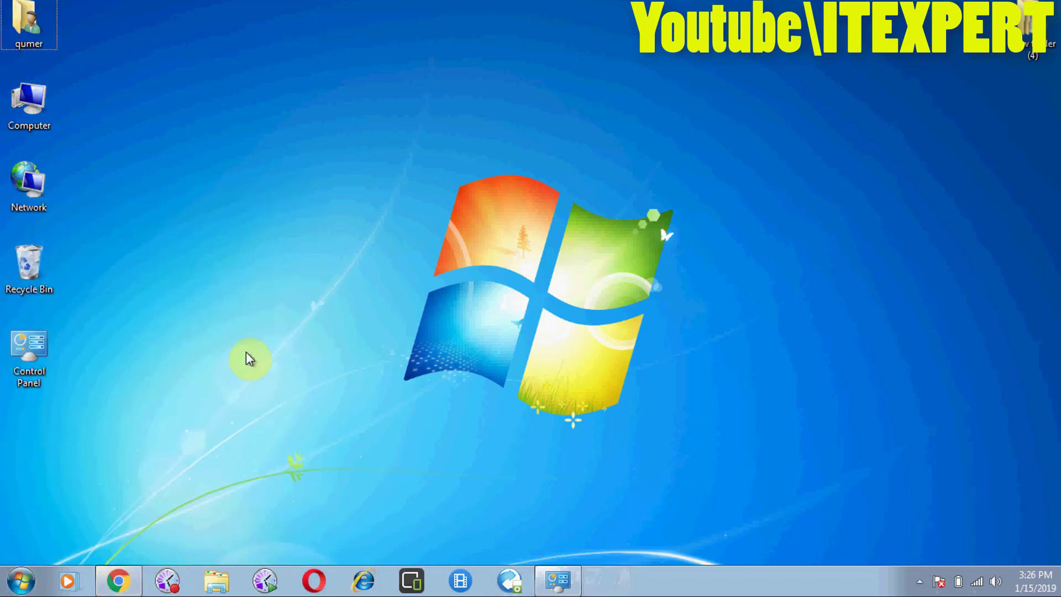
Step: Run gpedit.msc to open the Local Group Policy Editor and maximize its window
{"action": "key", "text": "super+r"}
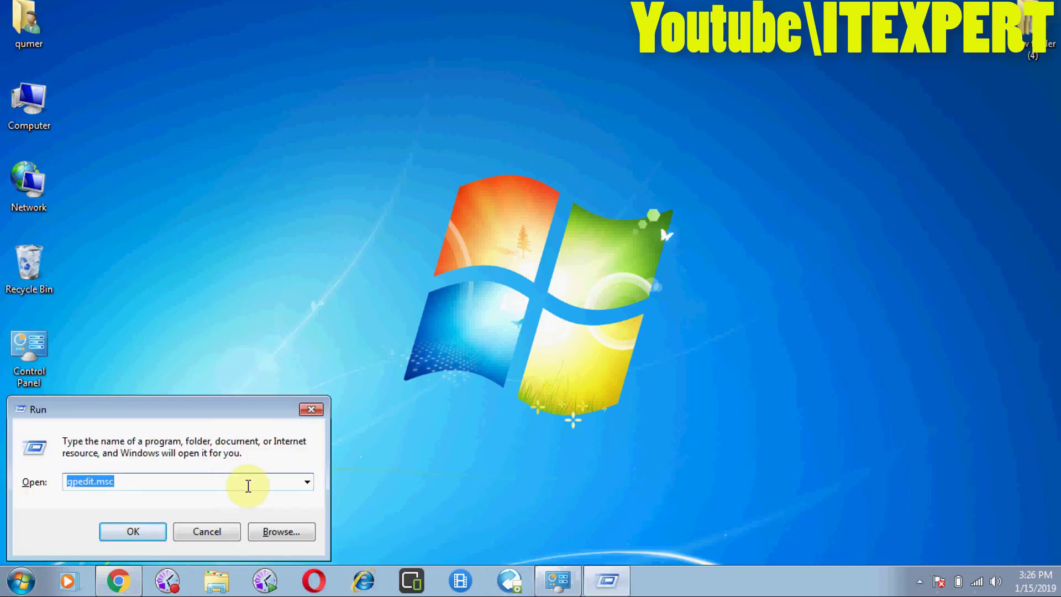
{"action": "left_click", "coordinate": [135, 481]}
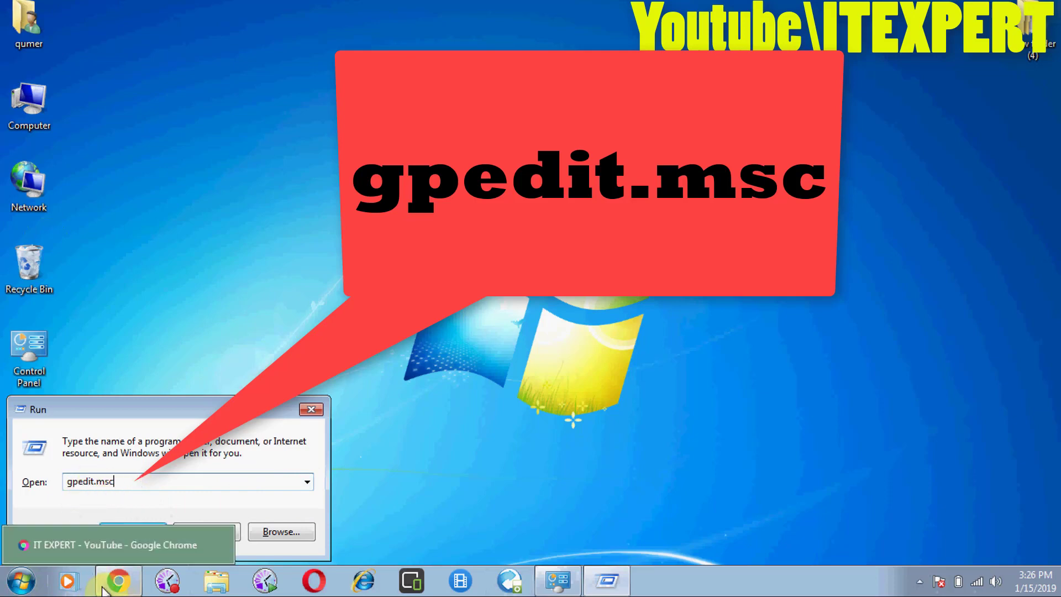
{"action": "left_click_drag", "start_coordinate": [180, 415], "coordinate": [182, 408]}
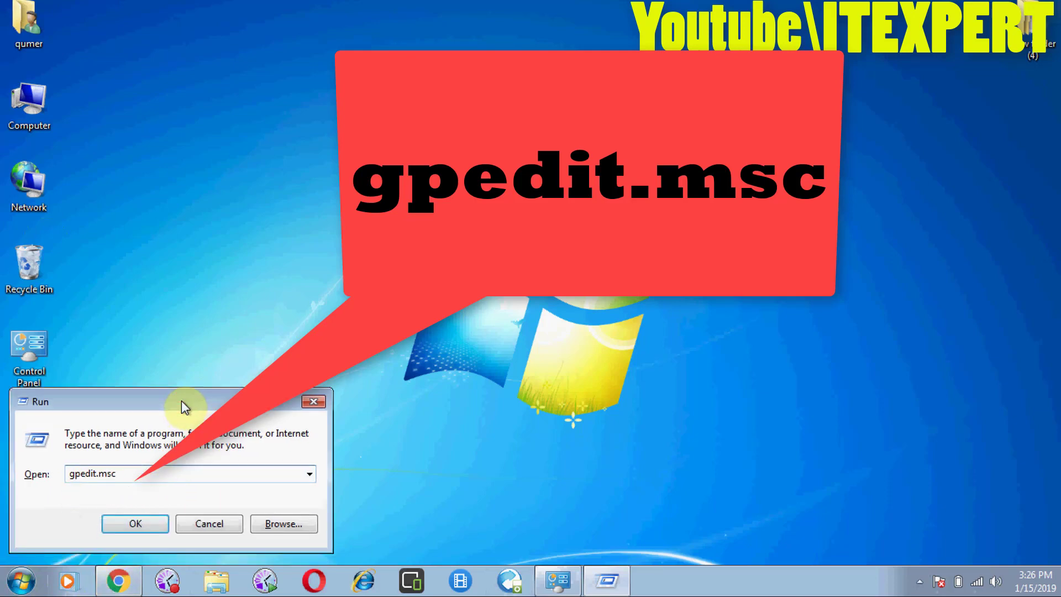
{"action": "left_click", "coordinate": [133, 522]}
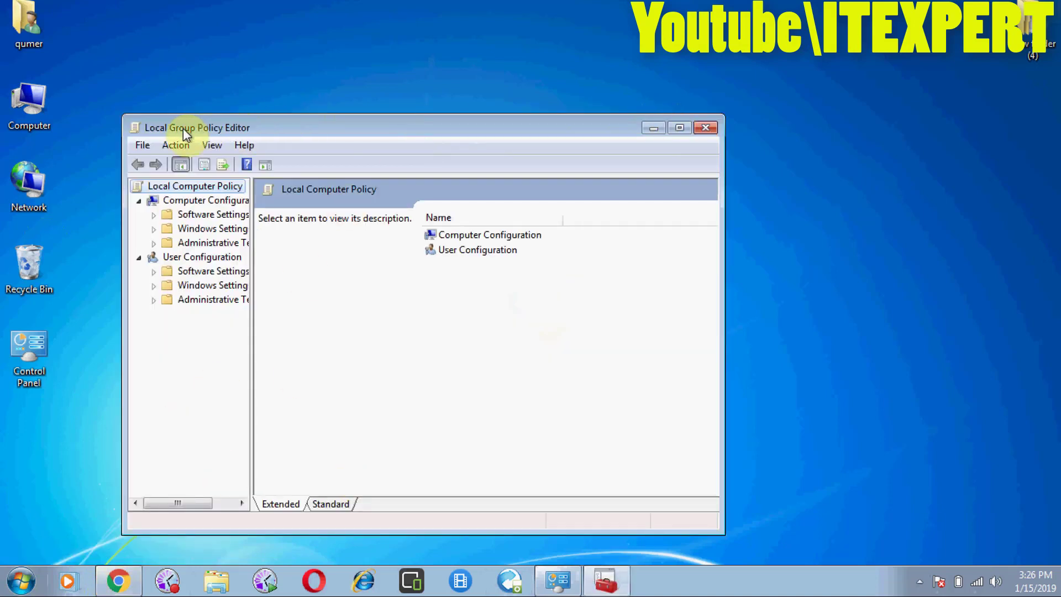
{"action": "left_click_drag", "start_coordinate": [184, 129], "coordinate": [187, 114]}
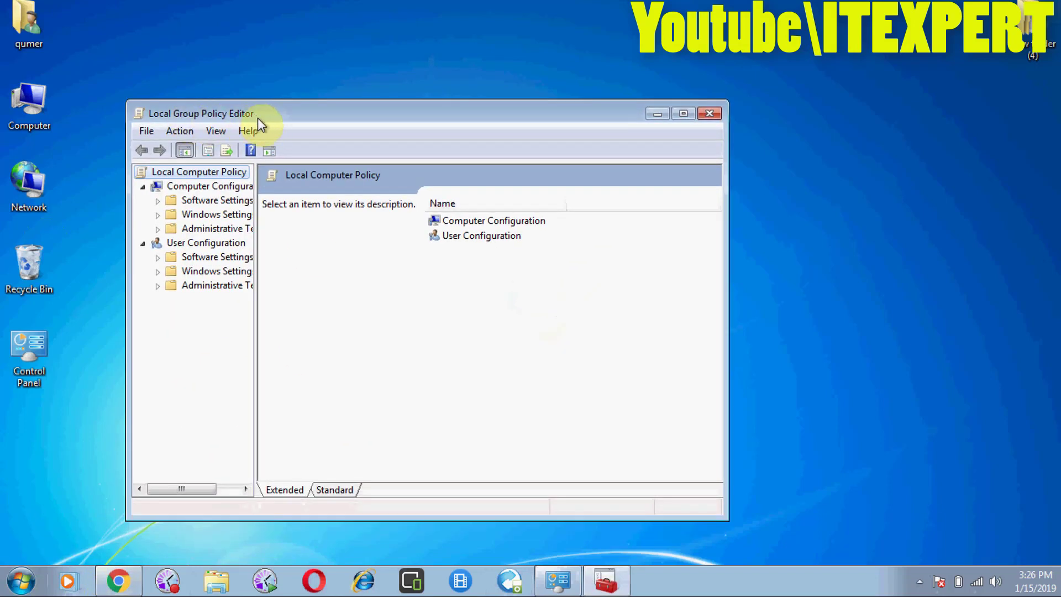
{"action": "left_click", "coordinate": [683, 111]}
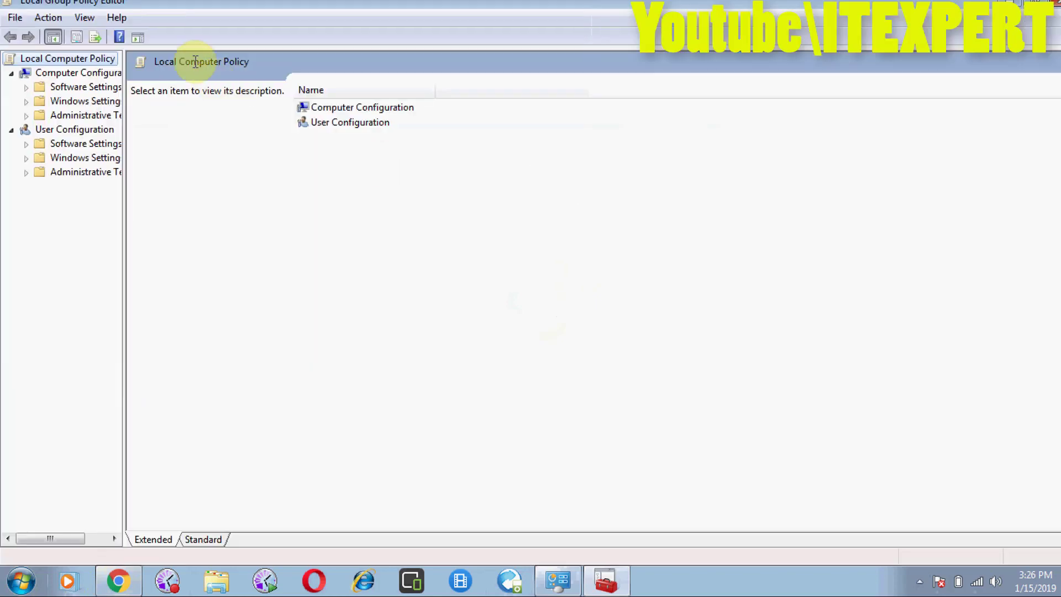
Step: Widen the policy tree and open the Desktop folder in User Configuration's Administrative Templates
{"action": "left_click_drag", "start_coordinate": [125, 60], "coordinate": [270, 62]}
{"action": "left_click", "coordinate": [64, 76]}
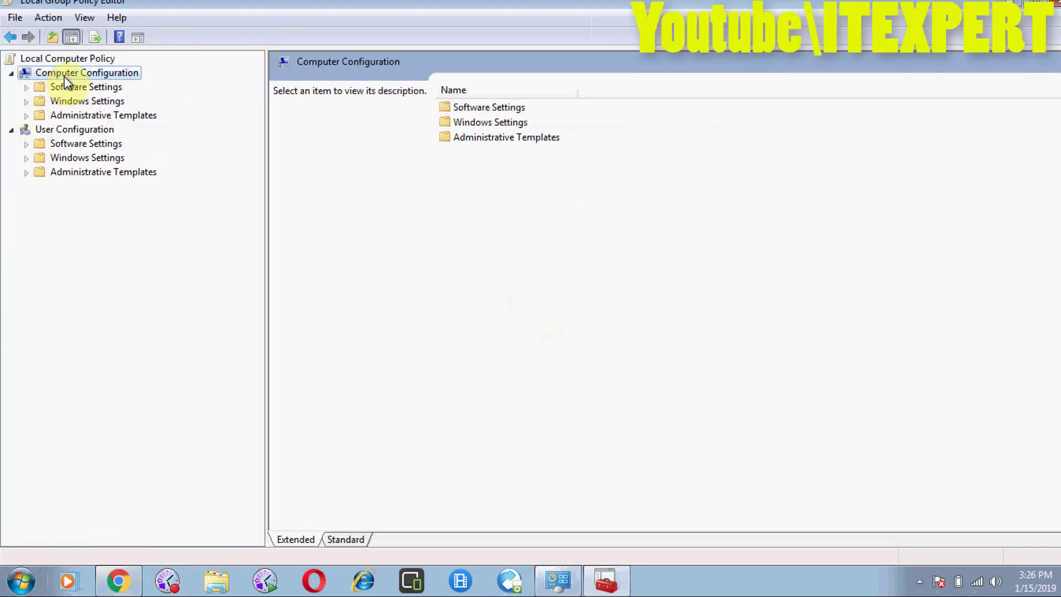
{"action": "left_click", "coordinate": [60, 131]}
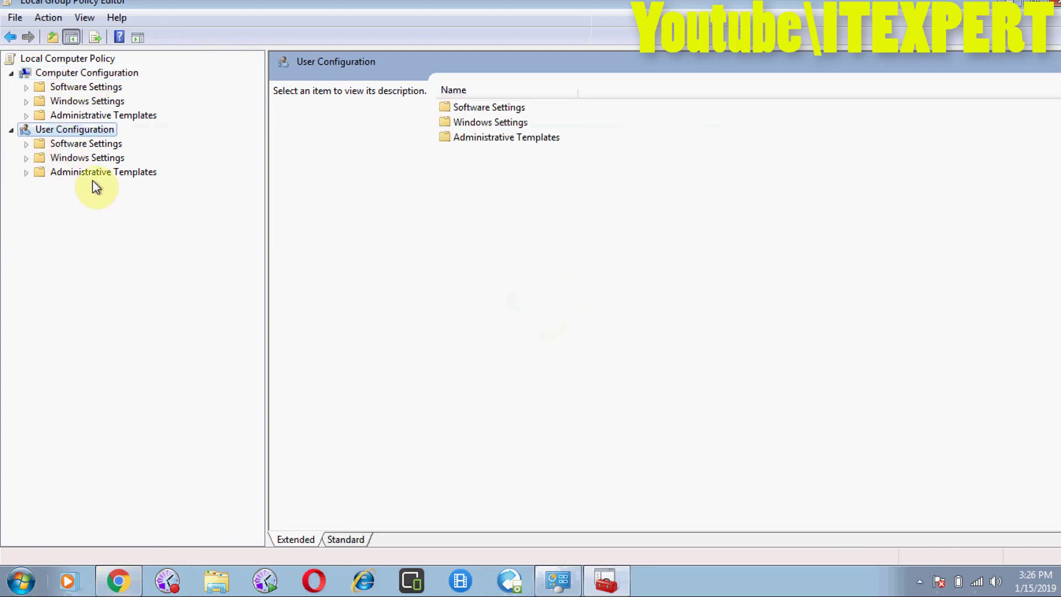
{"action": "left_click", "coordinate": [492, 138]}
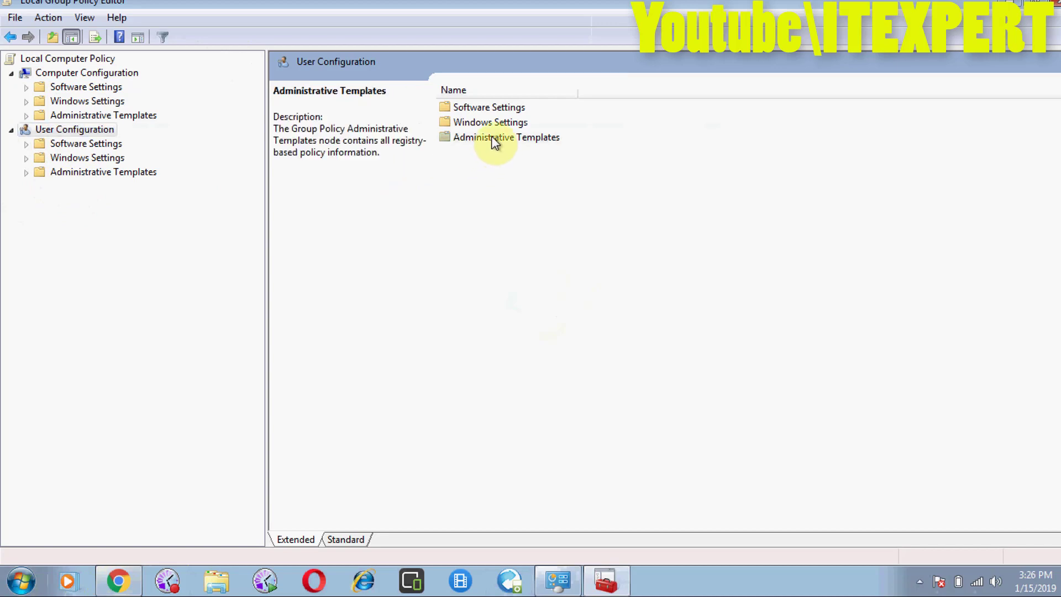
{"action": "double_click", "coordinate": [512, 140]}
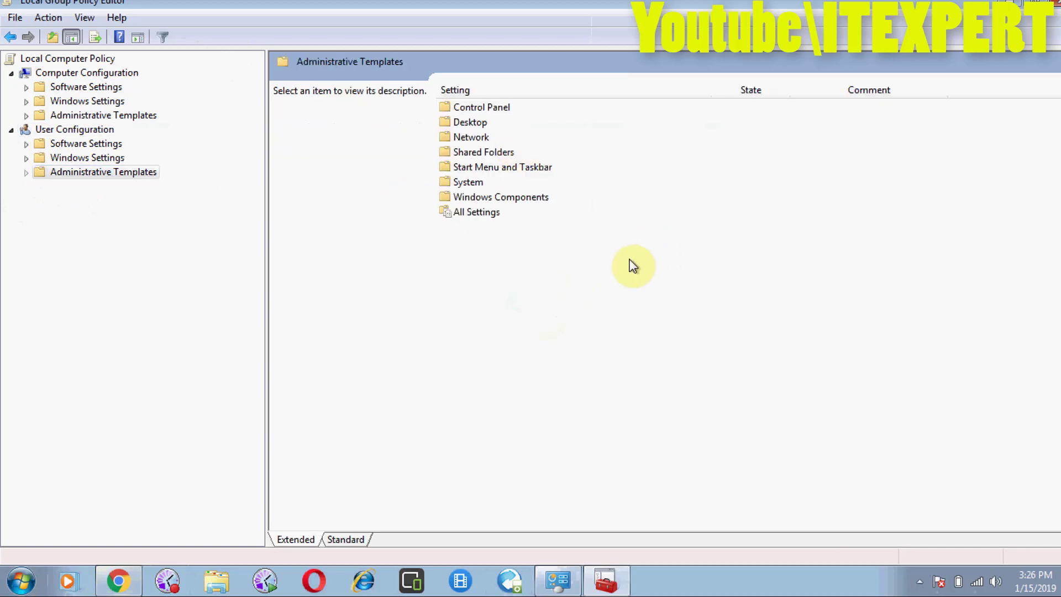
{"action": "left_click", "coordinate": [480, 121]}
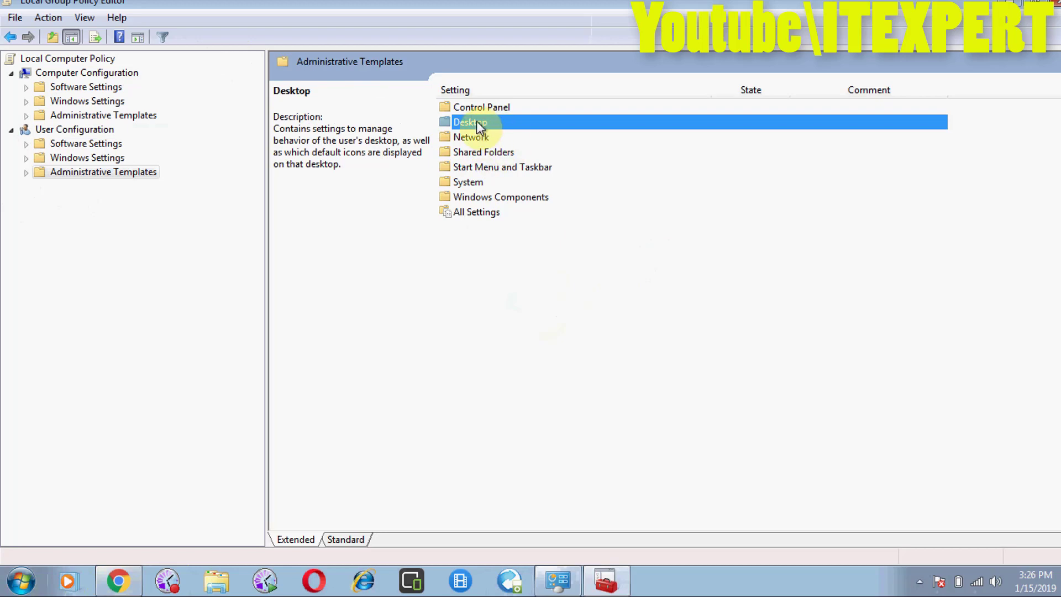
{"action": "double_click", "coordinate": [480, 127]}
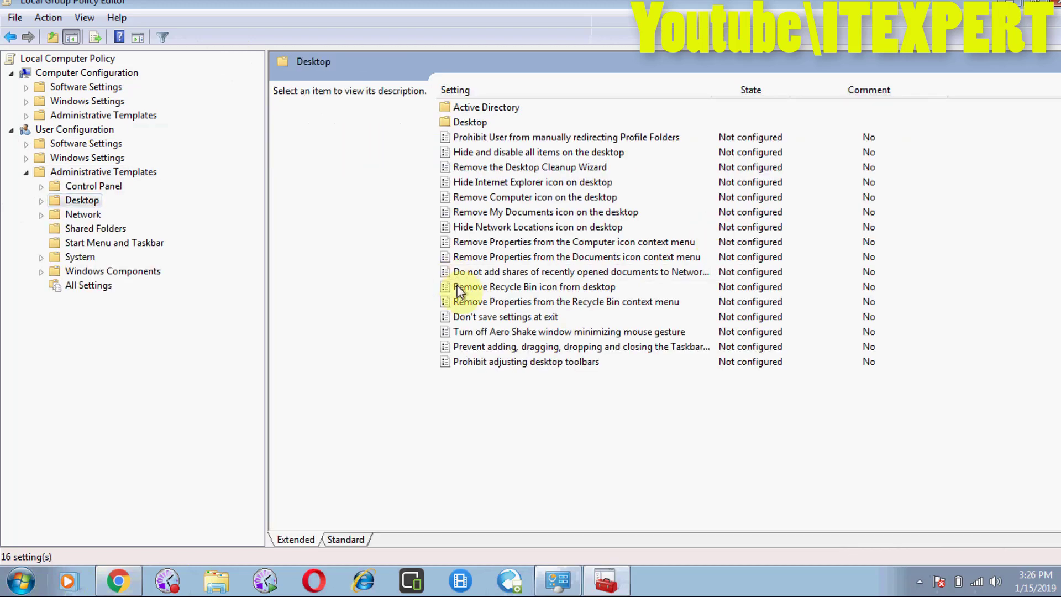
Step: Enable the "Hide and disable all items on the desktop" policy and apply it
{"action": "left_click", "coordinate": [491, 153]}
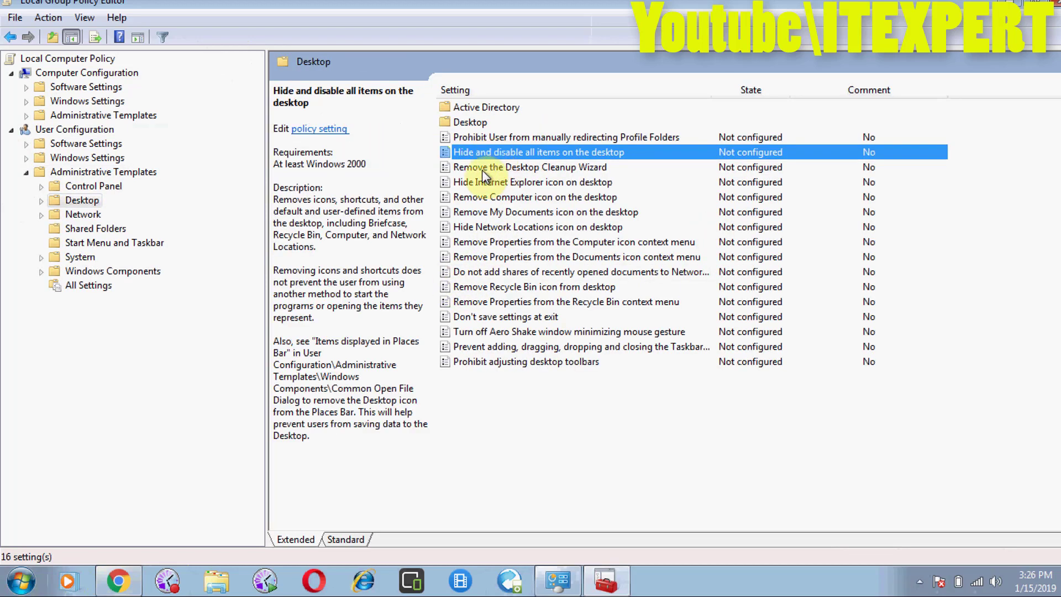
{"action": "double_click", "coordinate": [549, 160]}
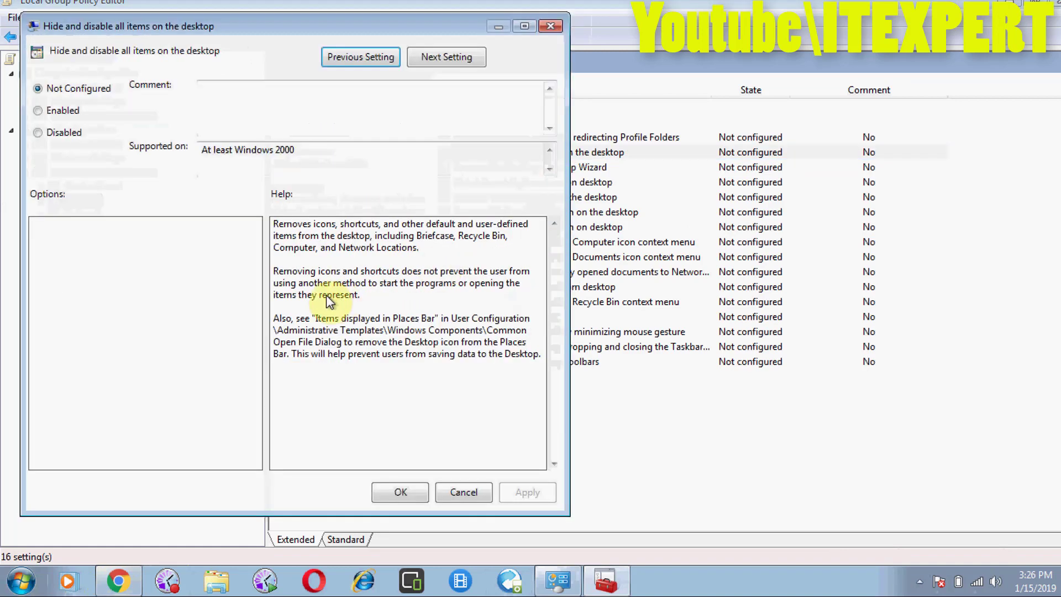
{"action": "left_click", "coordinate": [67, 113]}
{"action": "left_click", "coordinate": [529, 492]}
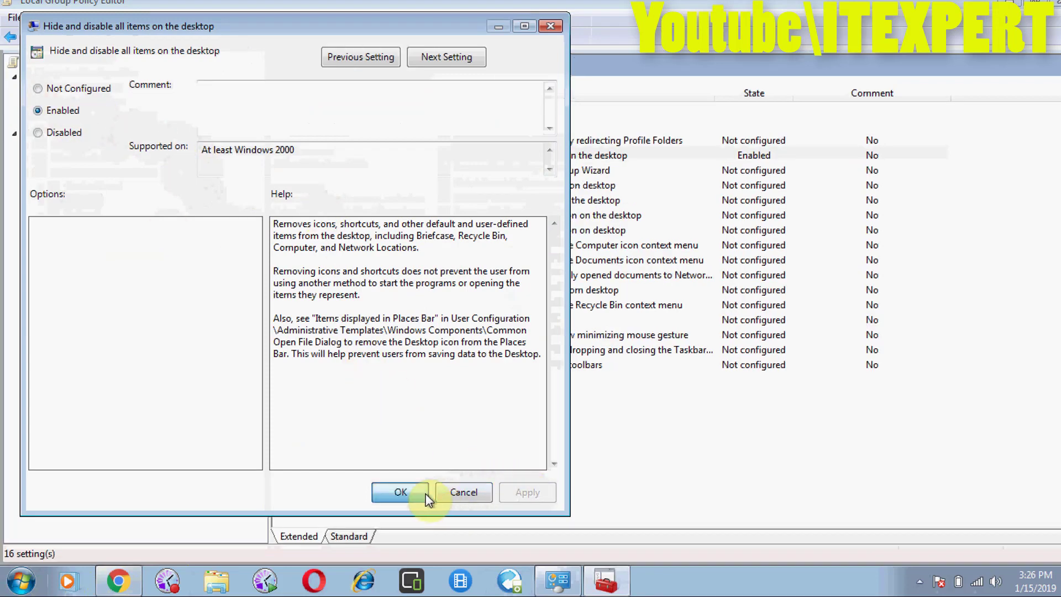
{"action": "left_click", "coordinate": [417, 493]}
Step: Show and refresh the desktop, switching to the policy editor and back to check the effect on the icons
{"action": "key", "text": "super+d"}
{"action": "key", "text": "F5"}
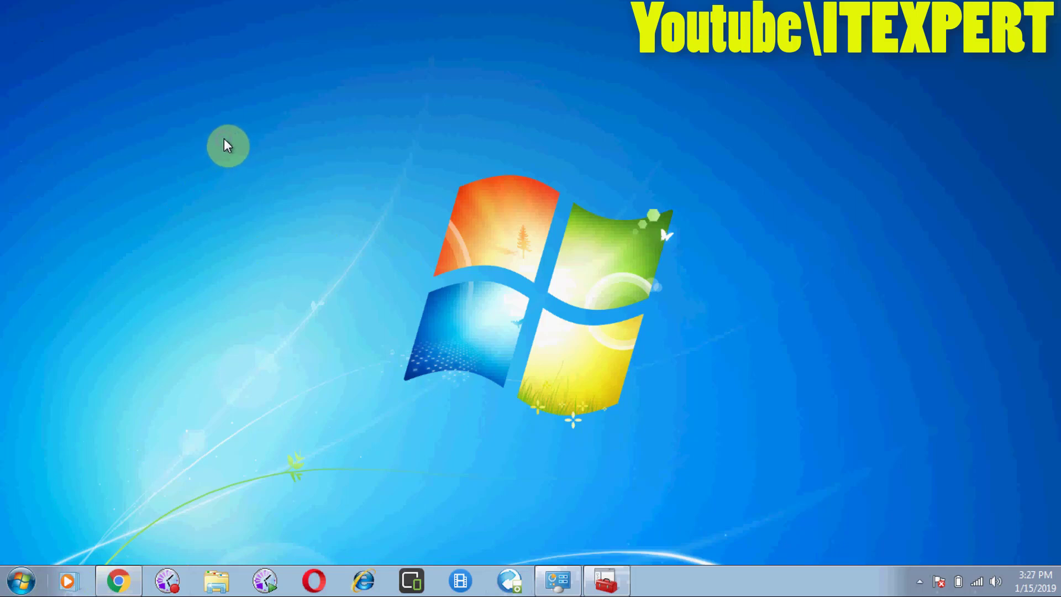
{"action": "left_click", "coordinate": [207, 272]}
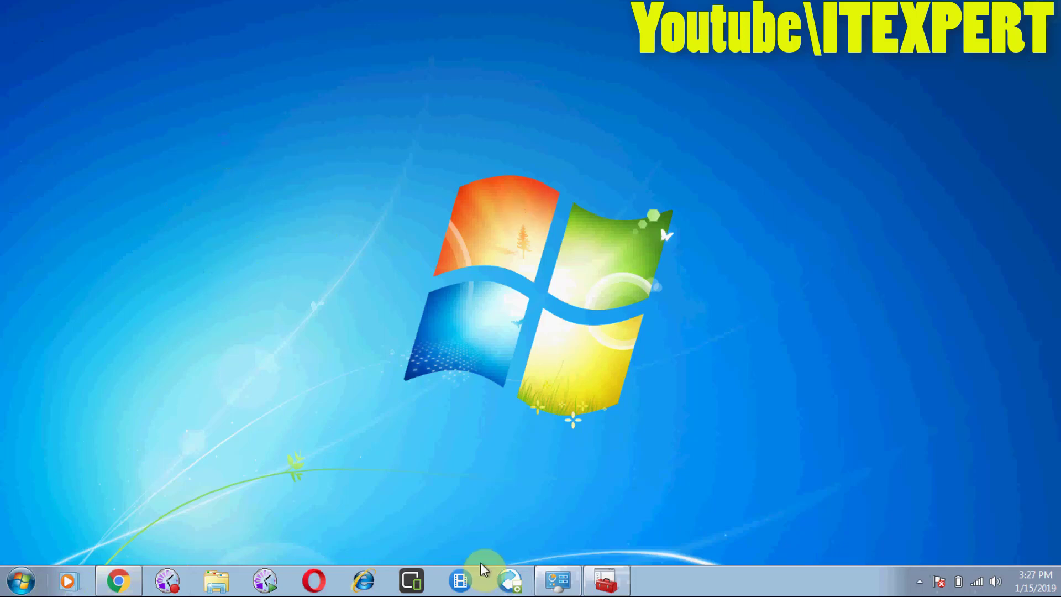
{"action": "left_click", "coordinate": [606, 583]}
{"action": "left_click", "coordinate": [606, 589]}
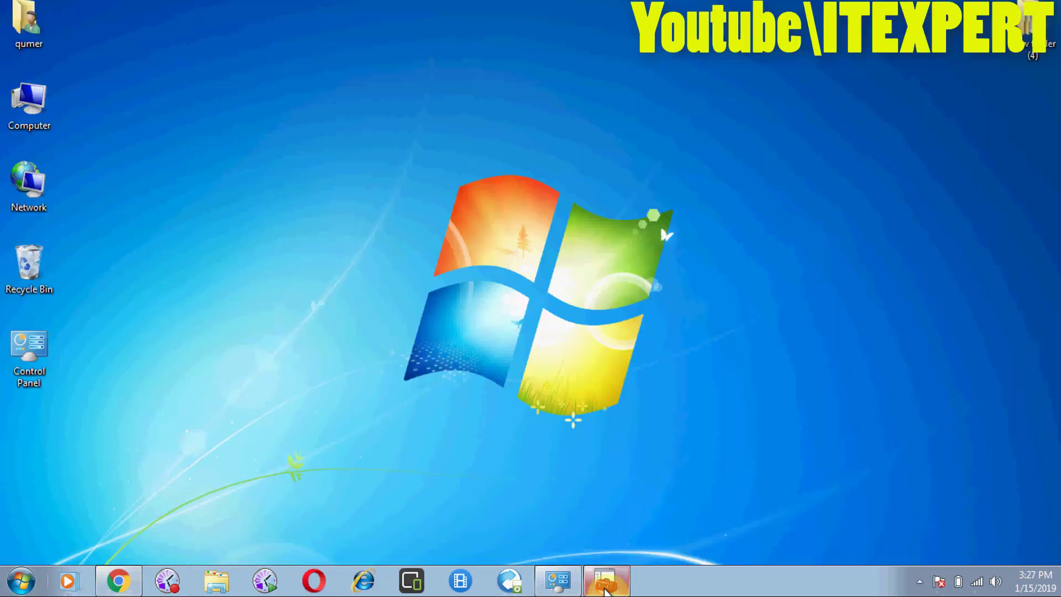
{"action": "right_click", "coordinate": [353, 131]}
{"action": "left_click", "coordinate": [433, 175]}
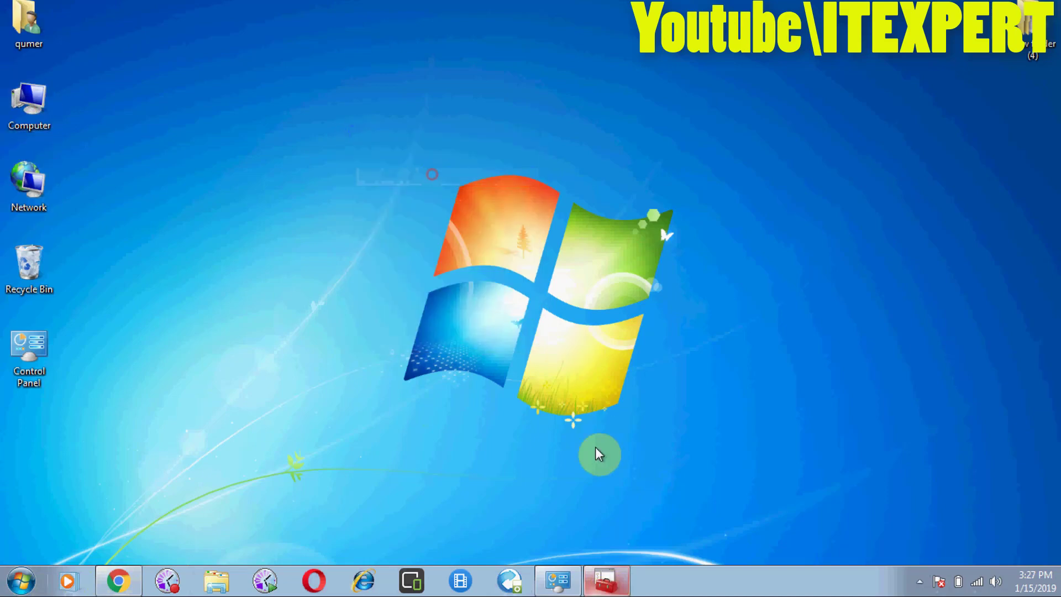
{"action": "left_click", "coordinate": [606, 583]}
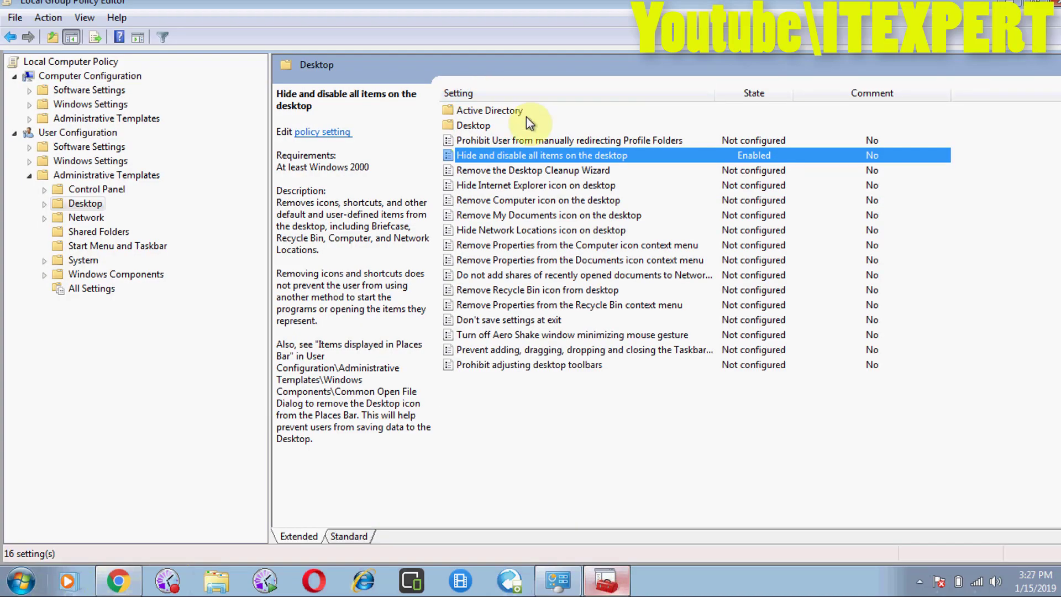
{"action": "key", "text": "super+d"}
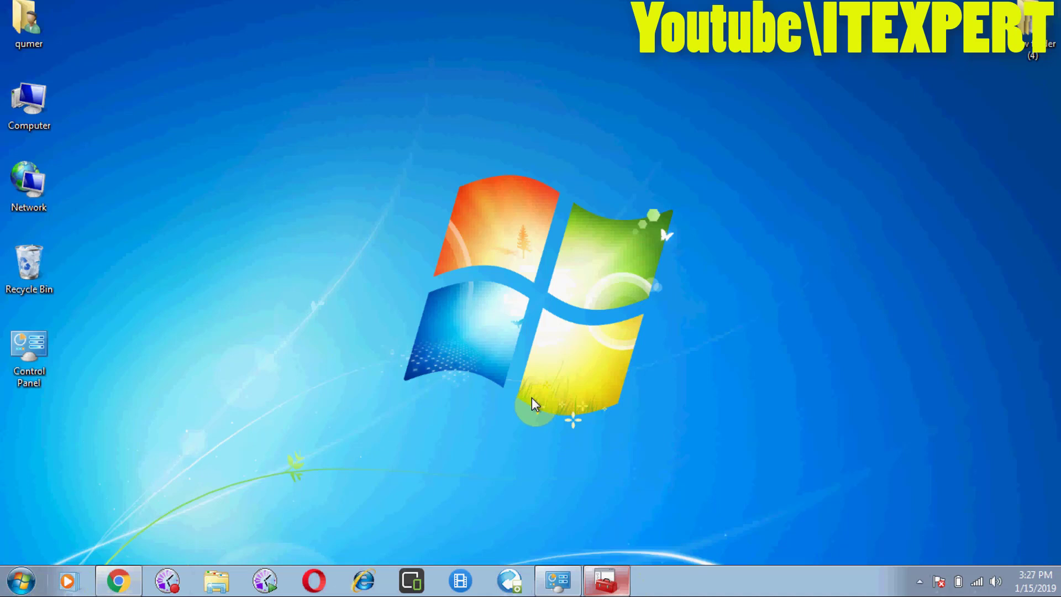
Step: Run gpupdate to apply the policy change and move its console window away from the desktop icons
{"action": "key", "text": "super+r"}
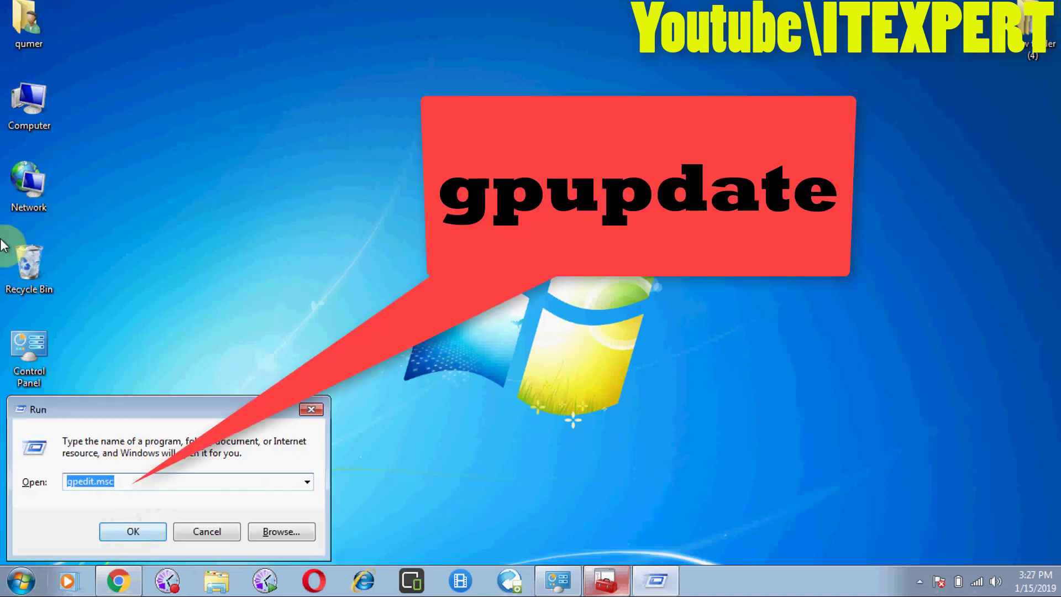
{"action": "left_click", "coordinate": [307, 481]}
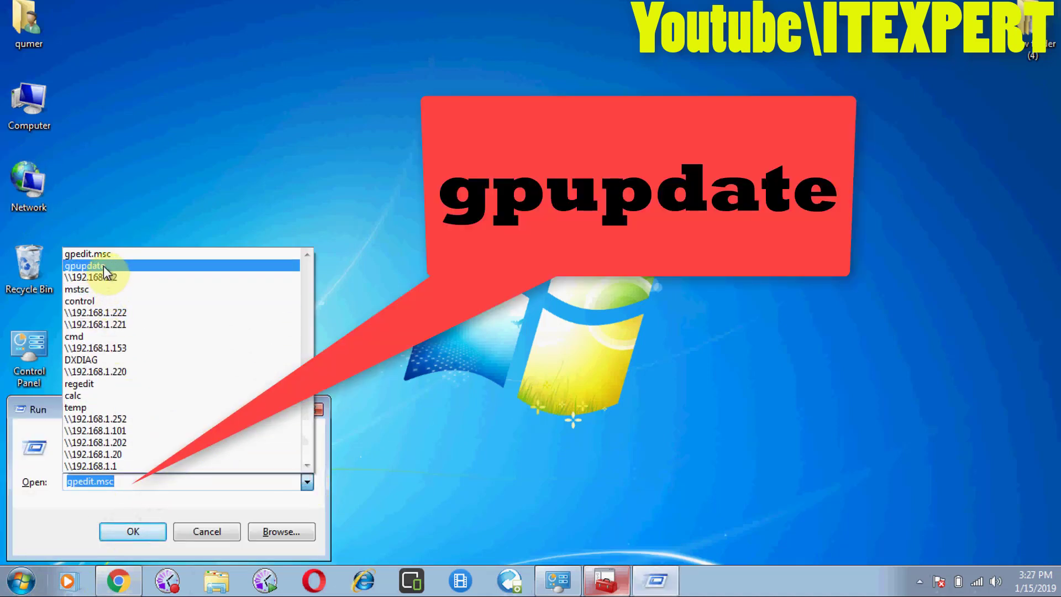
{"action": "left_click", "coordinate": [104, 266]}
{"action": "left_click", "coordinate": [129, 535]}
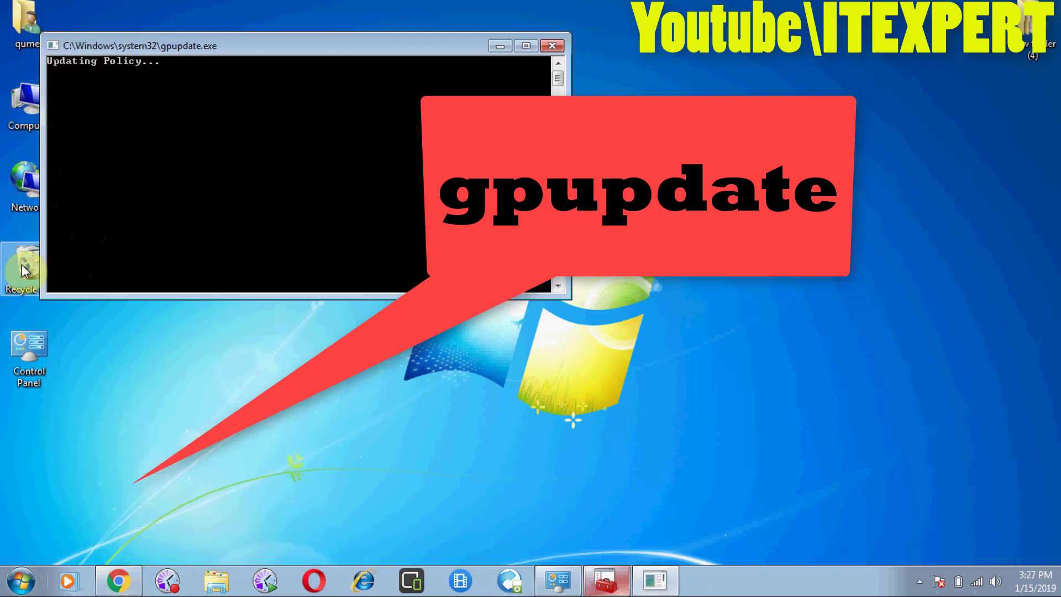
{"action": "left_click_drag", "start_coordinate": [74, 47], "coordinate": [167, 72]}
Step: Run gpupdate two more times and reposition a console window to keep the desktop icons in view
{"action": "key", "text": "super+r"}
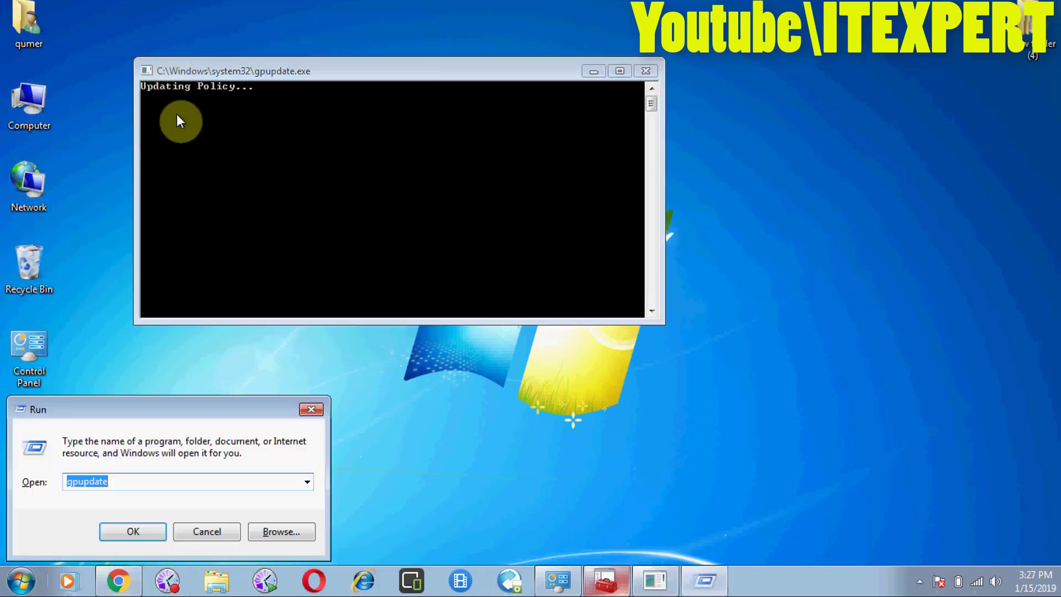
{"action": "left_click", "coordinate": [124, 532]}
{"action": "key", "text": "super+r"}
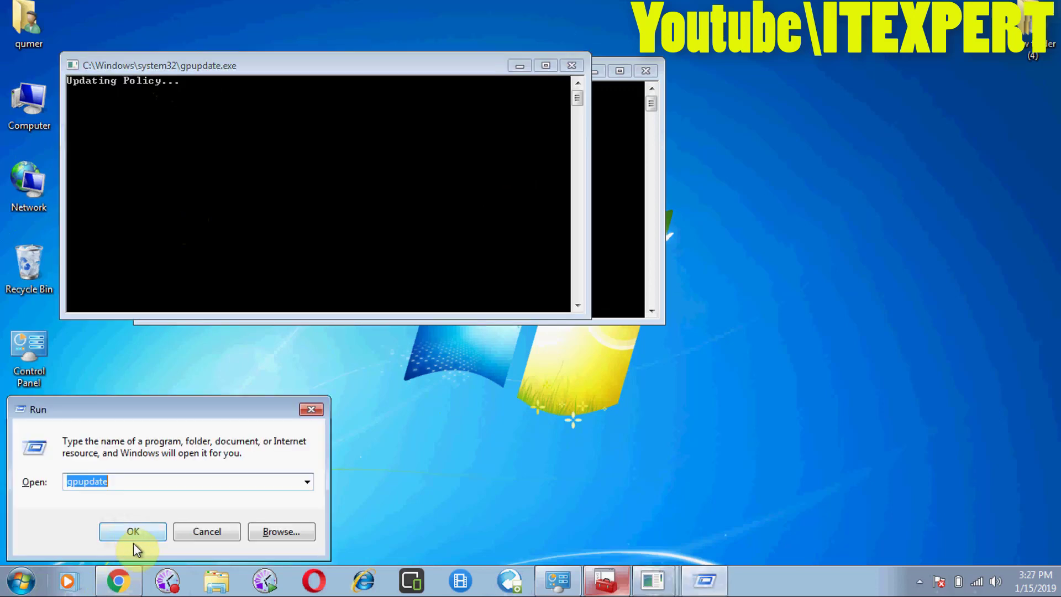
{"action": "left_click", "coordinate": [135, 536]}
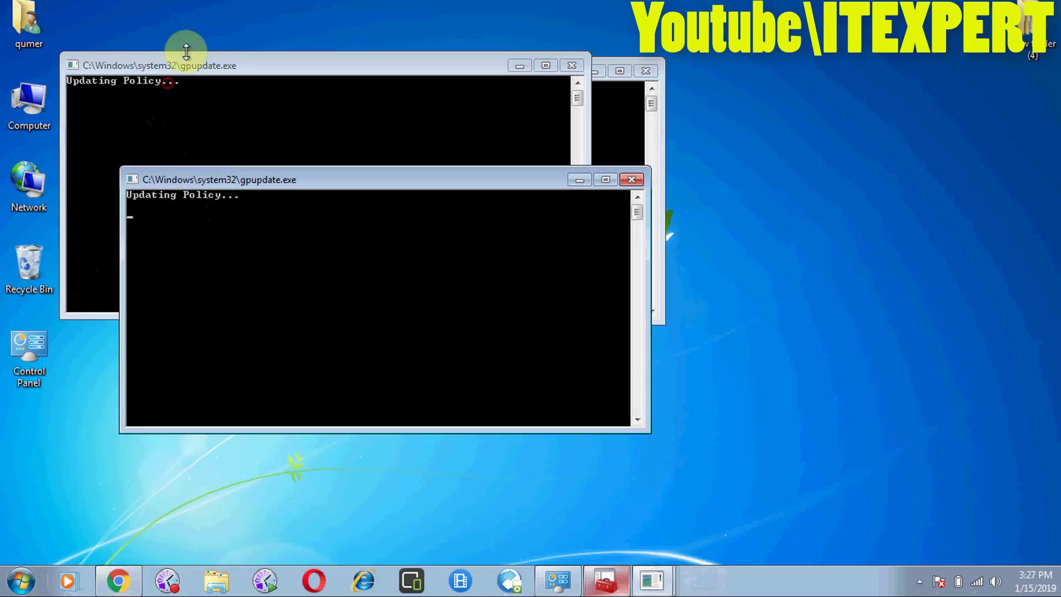
{"action": "left_click_drag", "start_coordinate": [186, 59], "coordinate": [304, 102]}
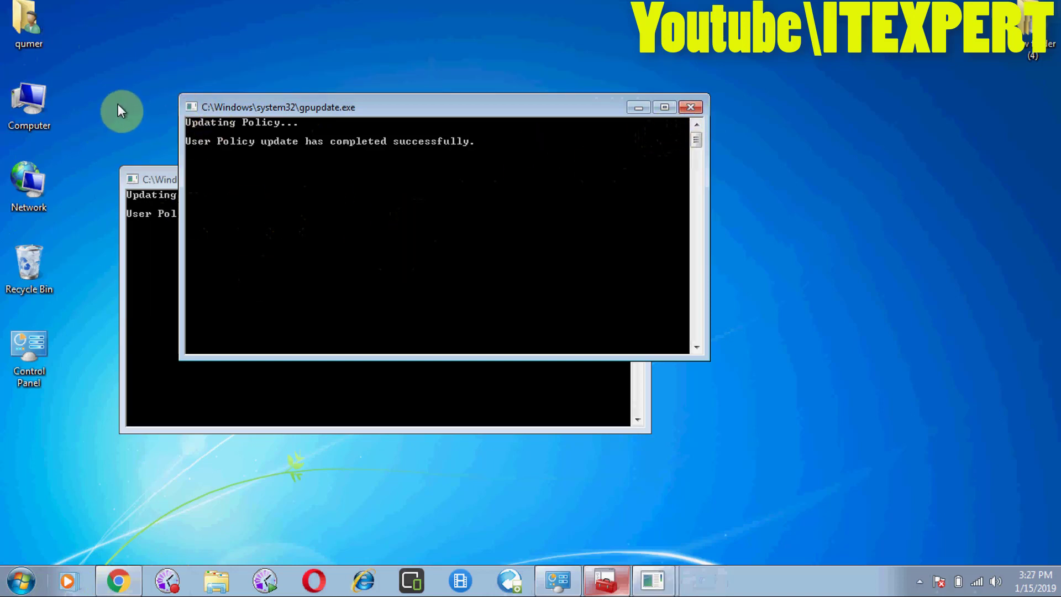
{"action": "left_click_drag", "start_coordinate": [552, 109], "coordinate": [545, 37]}
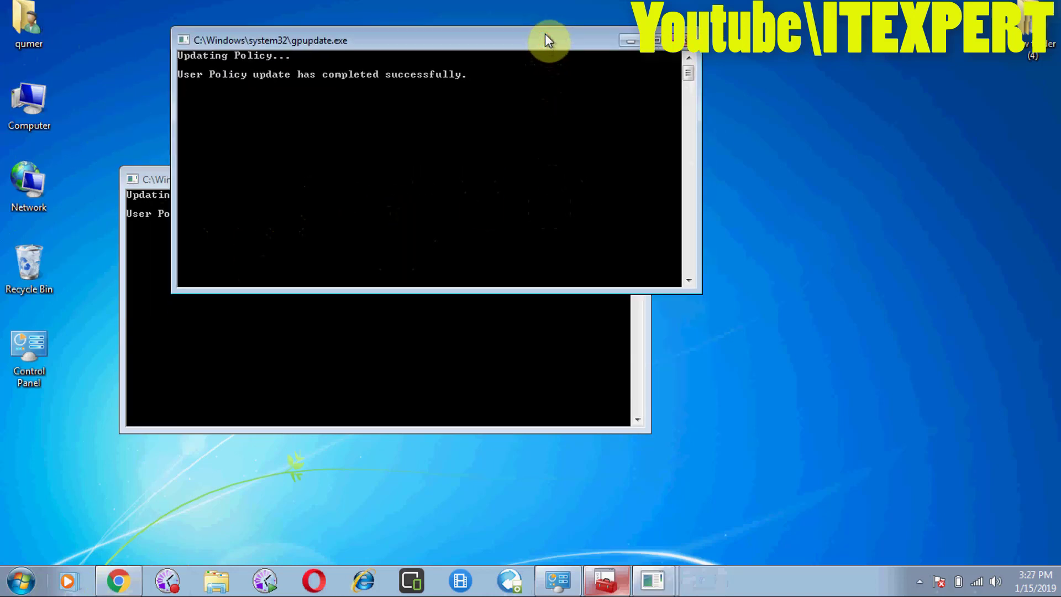
Step: Refresh the desktop and switch between it and the policy editor to check whether the icons are hidden
{"action": "right_click", "coordinate": [758, 222]}
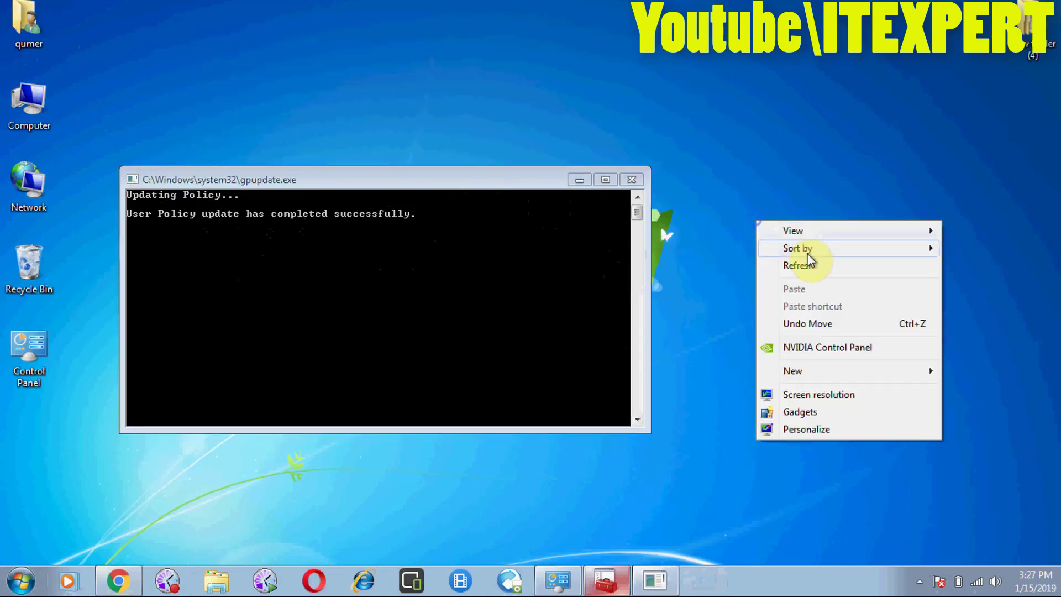
{"action": "left_click", "coordinate": [802, 266]}
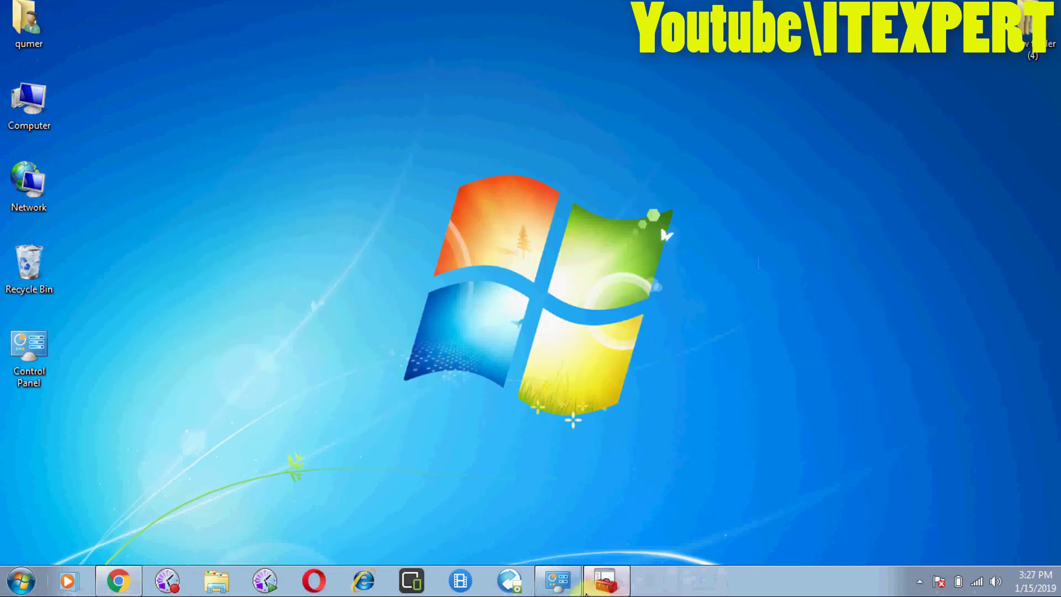
{"action": "left_click", "coordinate": [606, 580]}
{"action": "left_click", "coordinate": [607, 580]}
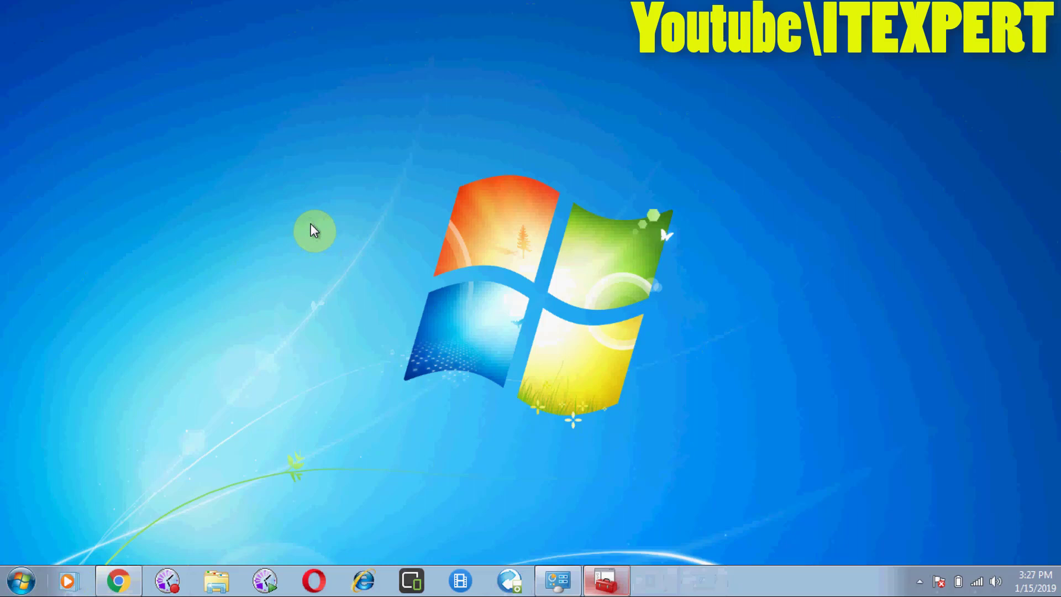
{"action": "left_click", "coordinate": [601, 590]}
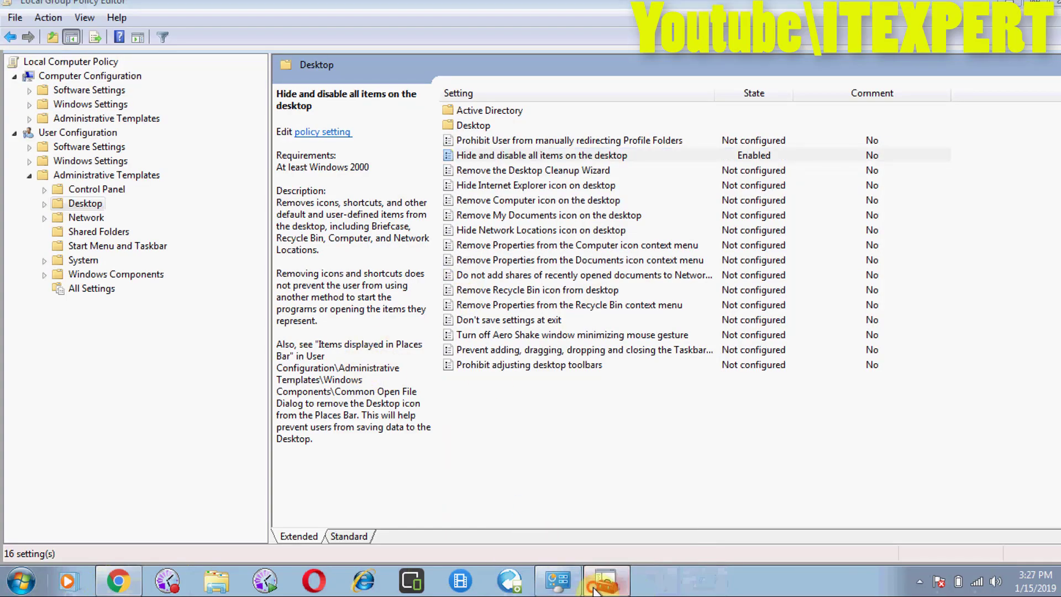
{"action": "left_click", "coordinate": [627, 590]}
{"action": "left_click", "coordinate": [25, 117]}
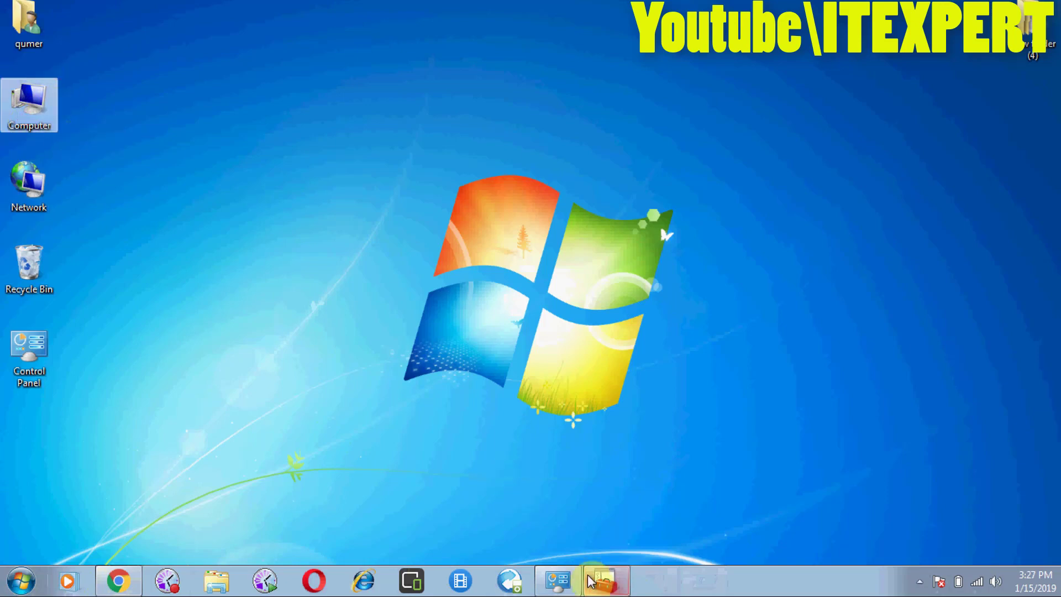
Step: Set the "Hide and disable all items on the desktop" policy to Not Configured and apply it
{"action": "left_click", "coordinate": [606, 582]}
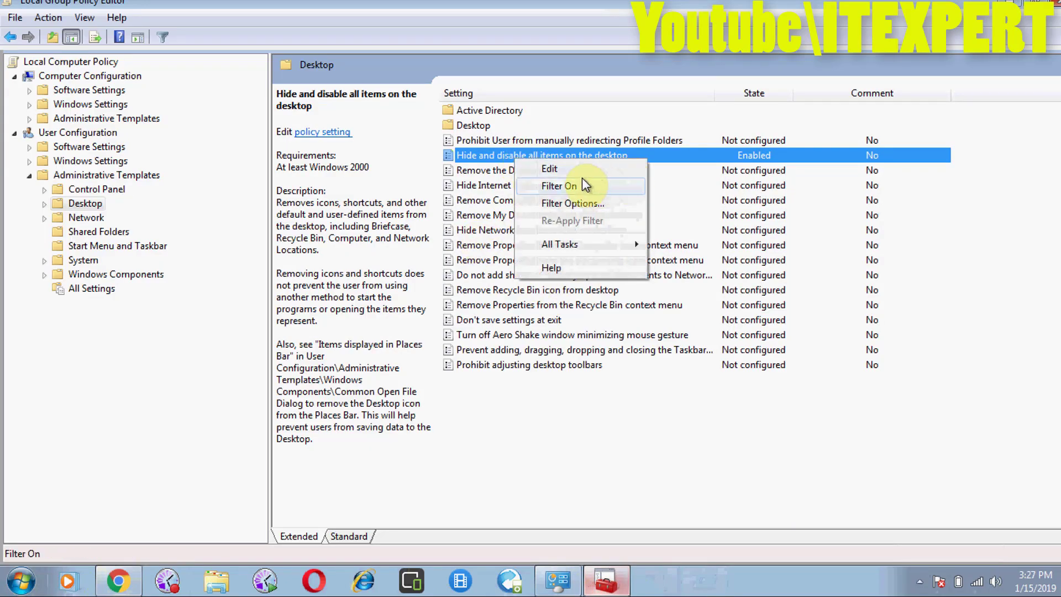
{"action": "left_click", "coordinate": [578, 168]}
{"action": "left_click", "coordinate": [132, 168]}
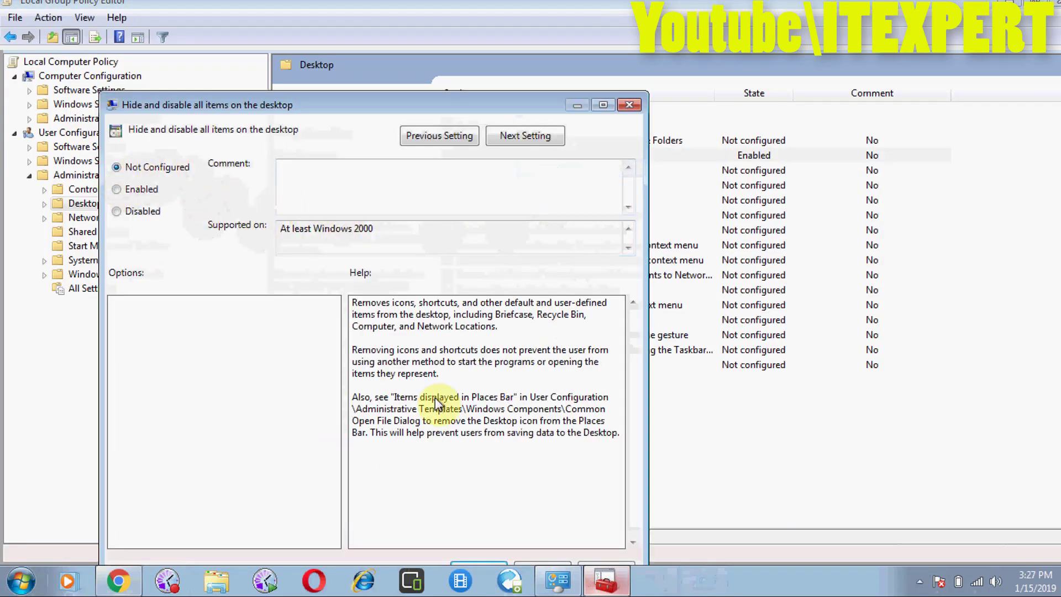
{"action": "left_click_drag", "start_coordinate": [407, 108], "coordinate": [400, 42]}
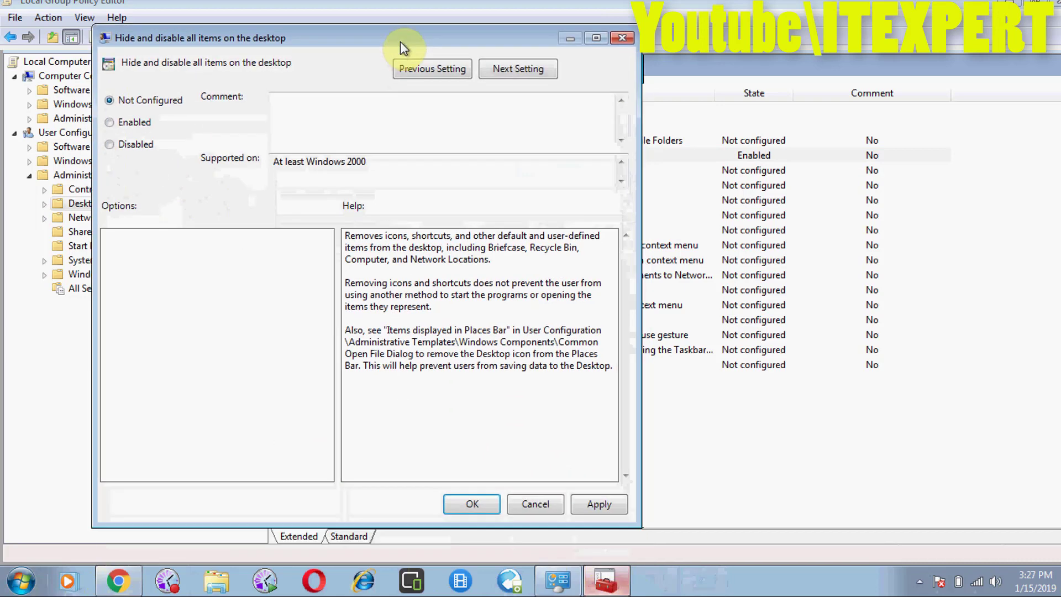
{"action": "left_click", "coordinate": [606, 507]}
{"action": "left_click", "coordinate": [473, 504]}
Step: Run gpupdate again to refresh the policies
{"action": "key", "text": "super+r"}
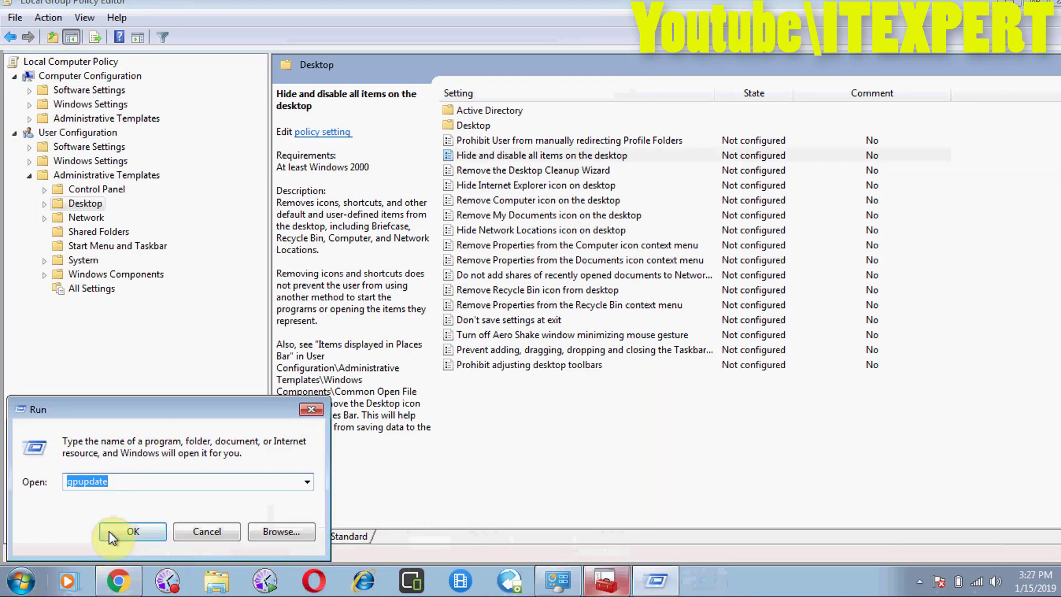
{"action": "left_click", "coordinate": [111, 530]}
{"action": "left_click", "coordinate": [111, 531]}
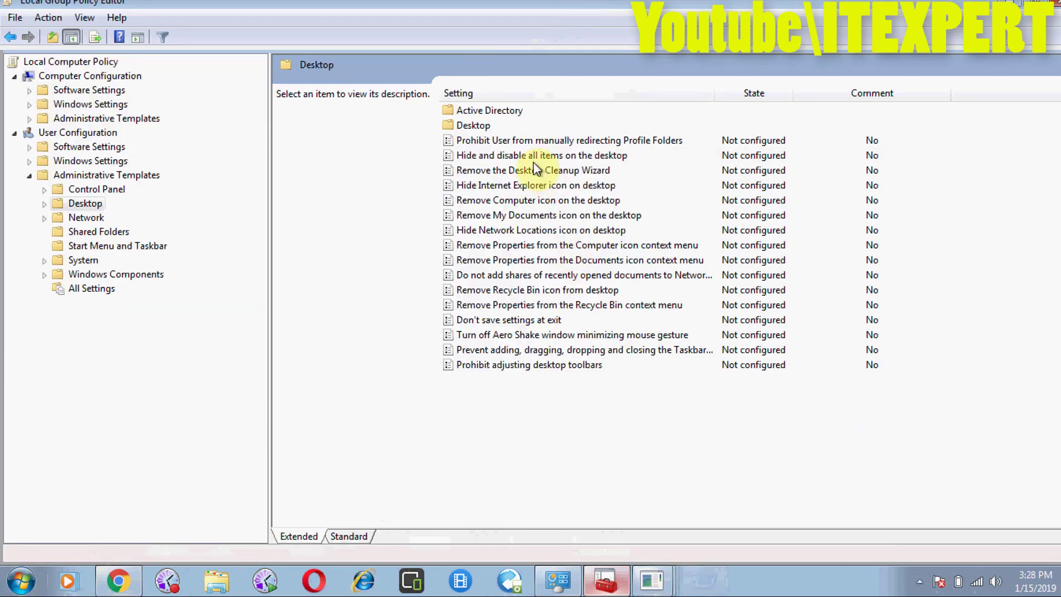
Step: Enable the "Remove Computer icon on the desktop" policy and apply it
{"action": "left_click", "coordinate": [540, 171]}
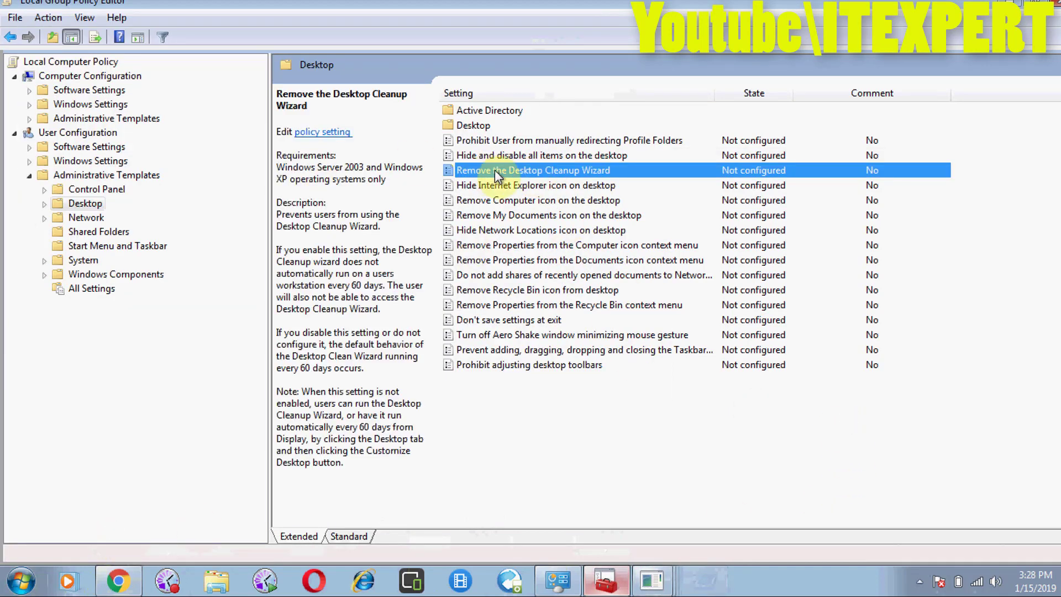
{"action": "left_click", "coordinate": [514, 201]}
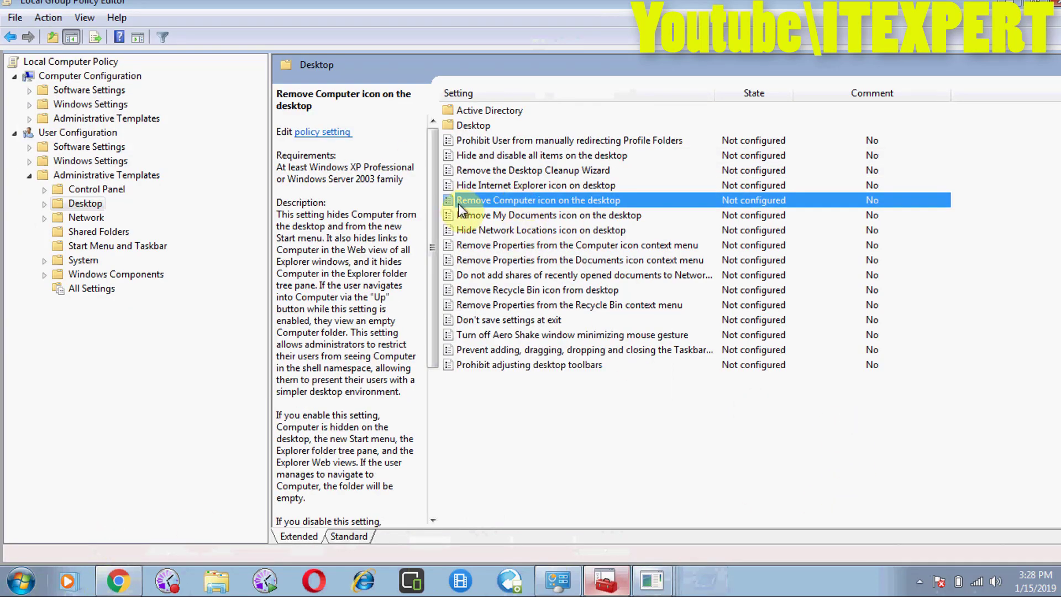
{"action": "double_click", "coordinate": [562, 201]}
{"action": "left_click", "coordinate": [88, 134]}
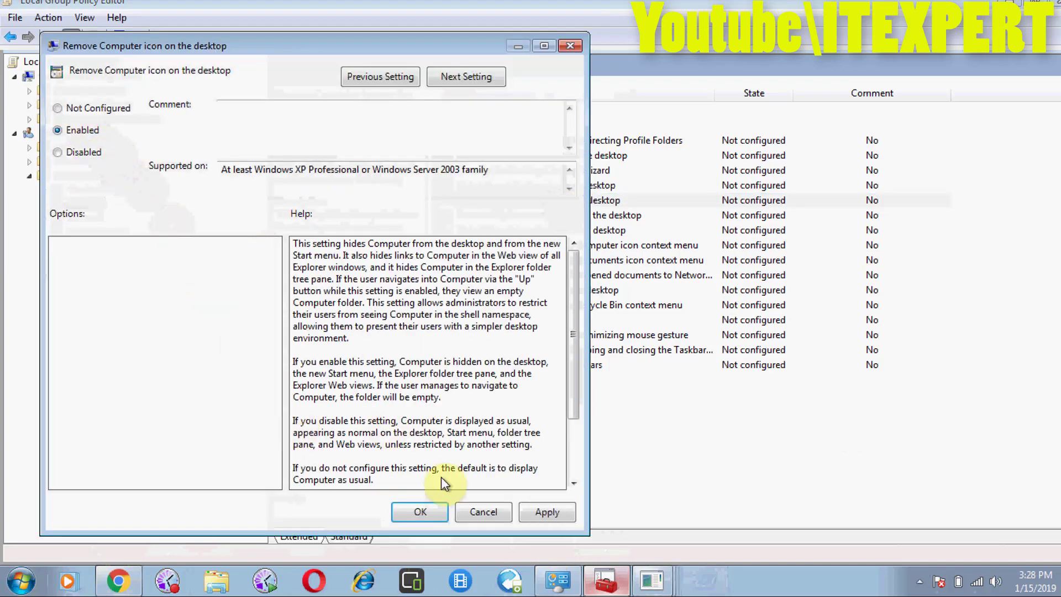
{"action": "left_click", "coordinate": [544, 513]}
{"action": "left_click", "coordinate": [419, 510]}
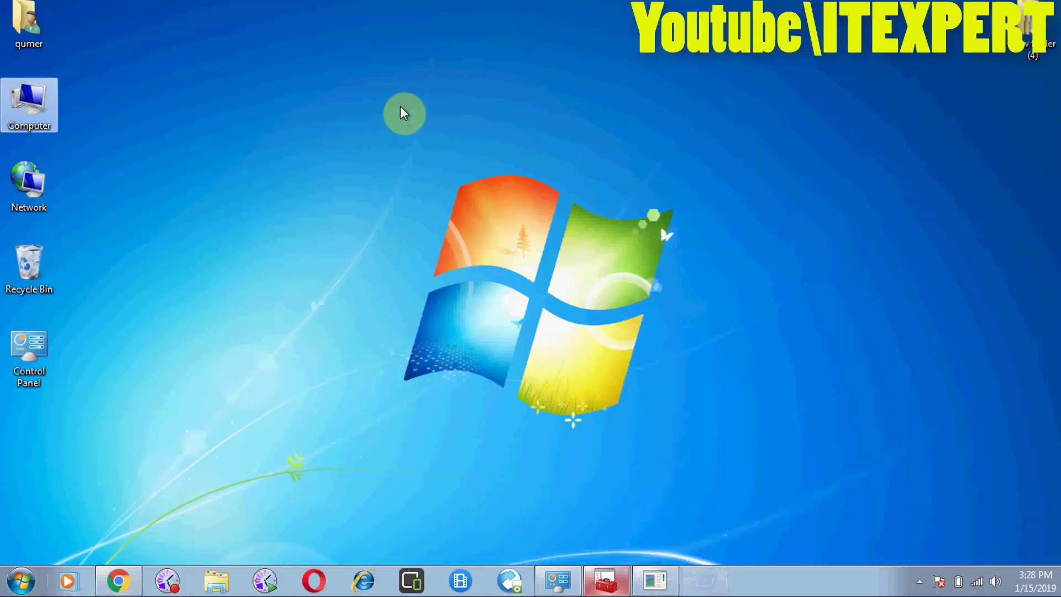
Step: Open the desktop icon settings from Personalization to check the Computer icon's option
{"action": "right_click", "coordinate": [403, 109]}
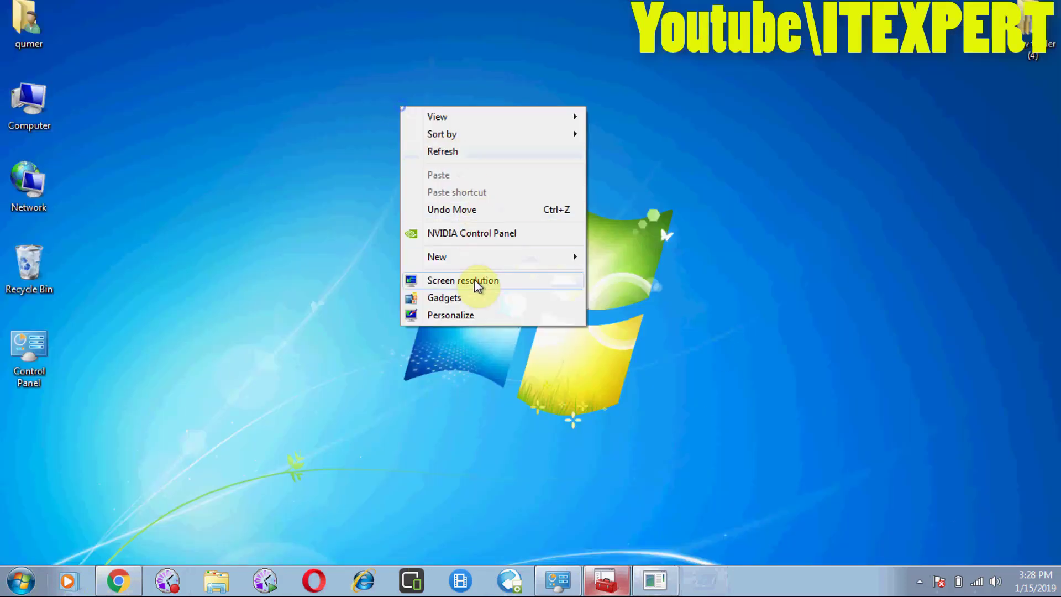
{"action": "left_click", "coordinate": [450, 315]}
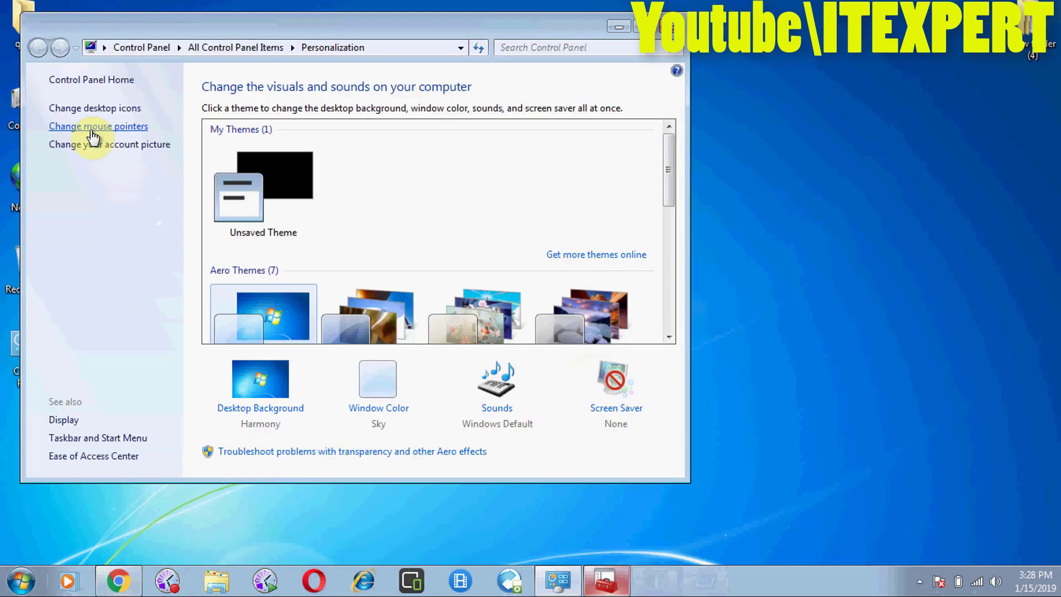
{"action": "left_click", "coordinate": [91, 109]}
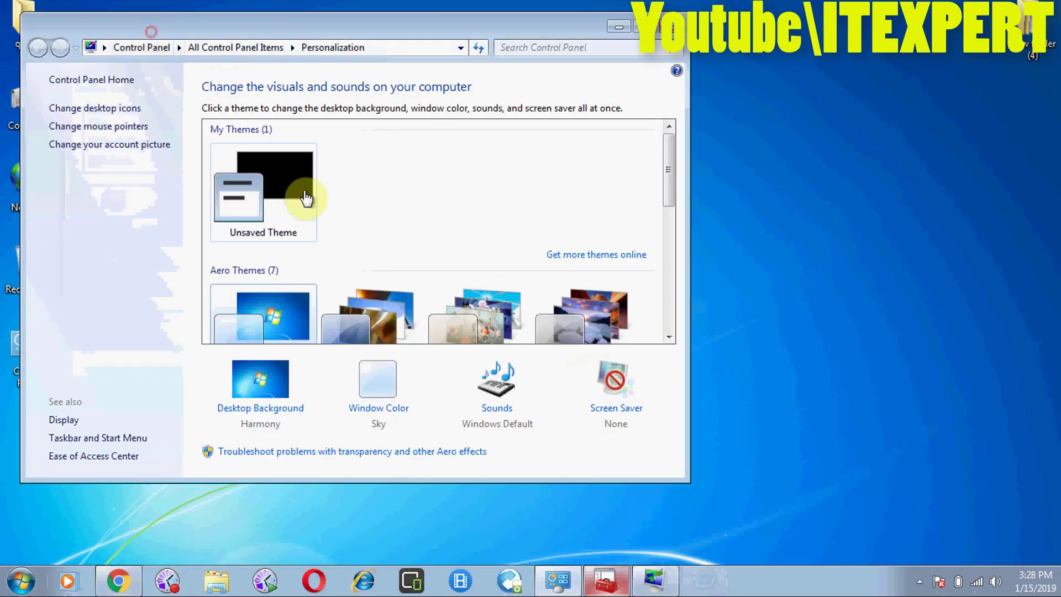
{"action": "left_click", "coordinate": [654, 579]}
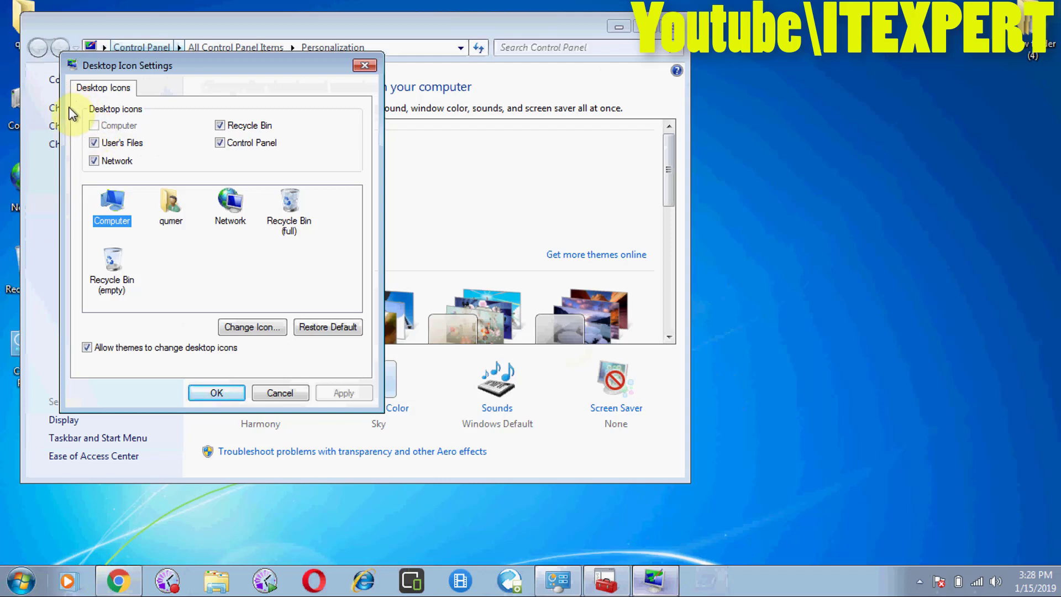
Step: Cancel the desktop icon settings and maximize the Personalization window
{"action": "left_click", "coordinate": [280, 393]}
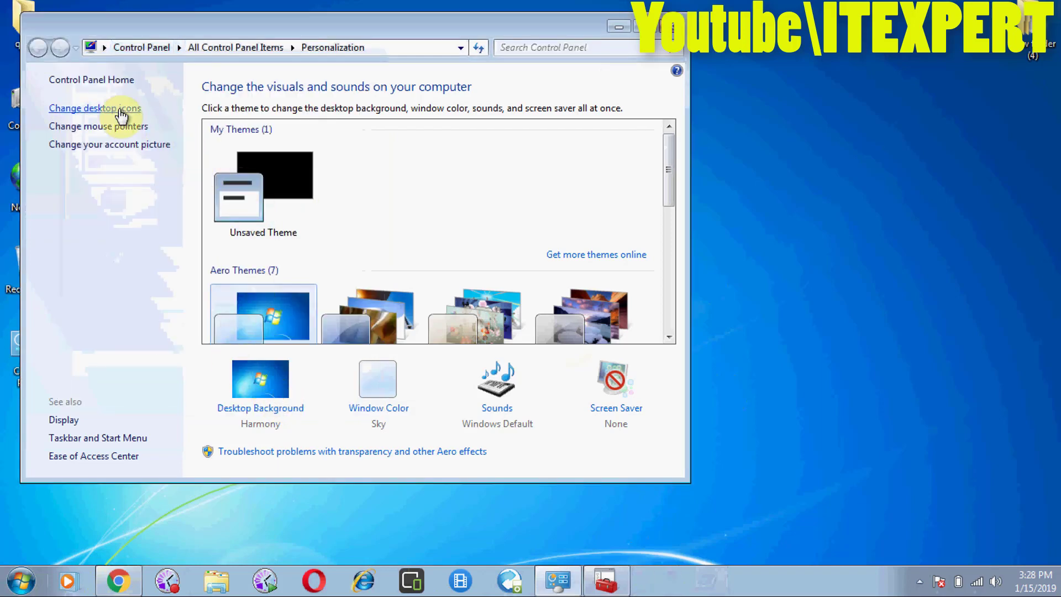
{"action": "left_click_drag", "start_coordinate": [237, 34], "coordinate": [383, 38]}
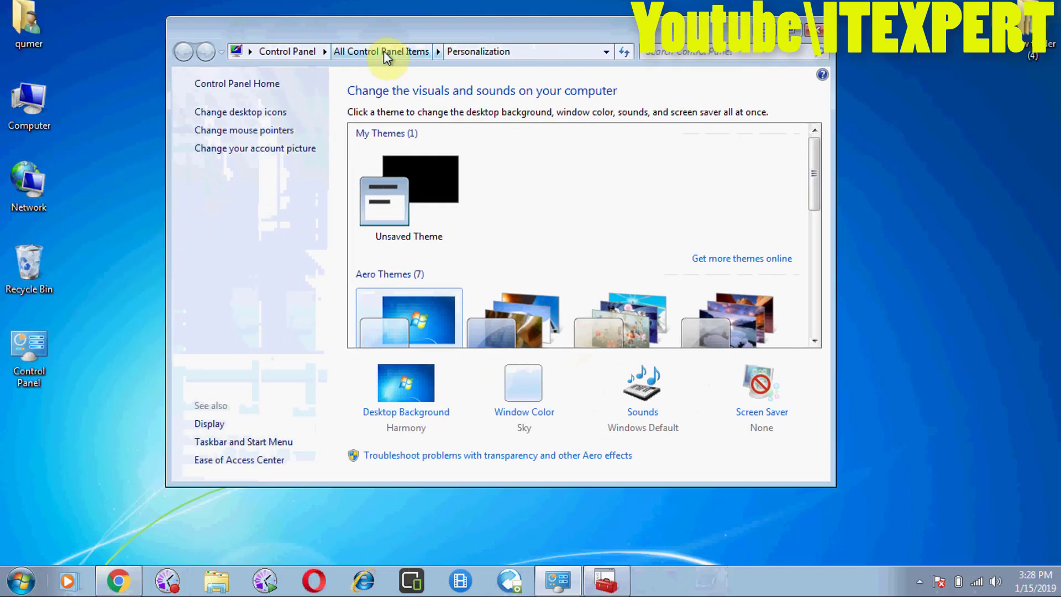
{"action": "left_click", "coordinate": [800, 31]}
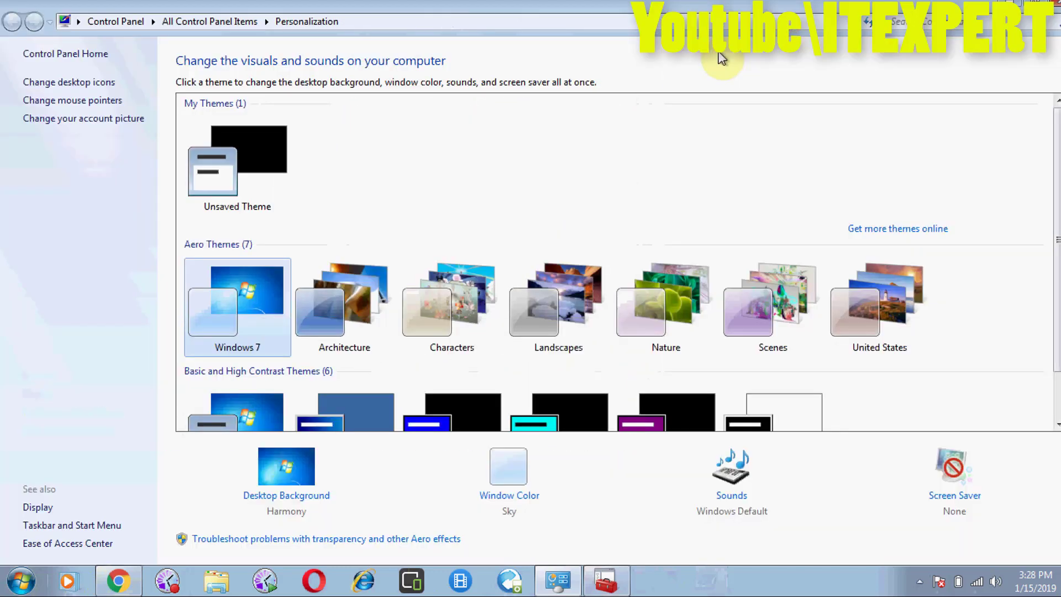
Step: Run gpupdate twice to refresh the policies, and close its console windows and the Personalization window
{"action": "key", "text": "super+r"}
{"action": "left_click", "coordinate": [151, 531]}
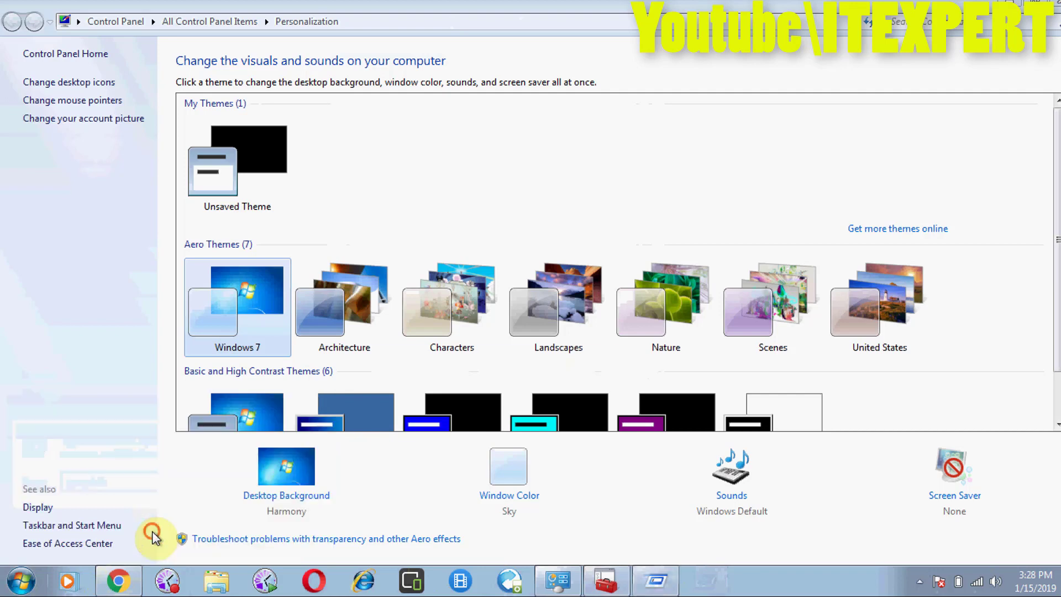
{"action": "left_click_drag", "start_coordinate": [268, 86], "coordinate": [299, 108]}
{"action": "key", "text": "super+r"}
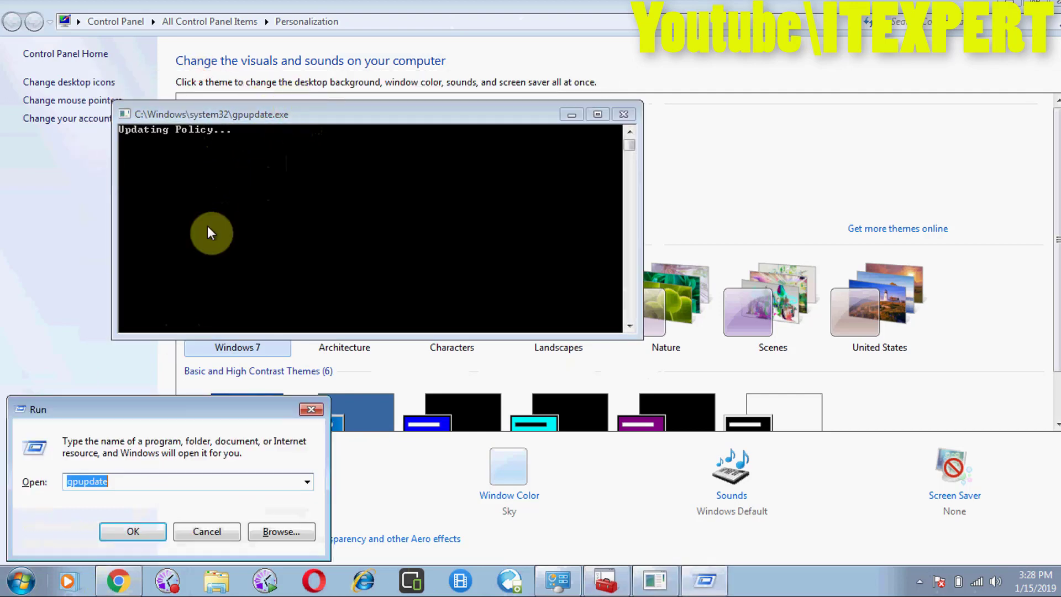
{"action": "left_click", "coordinate": [125, 526]}
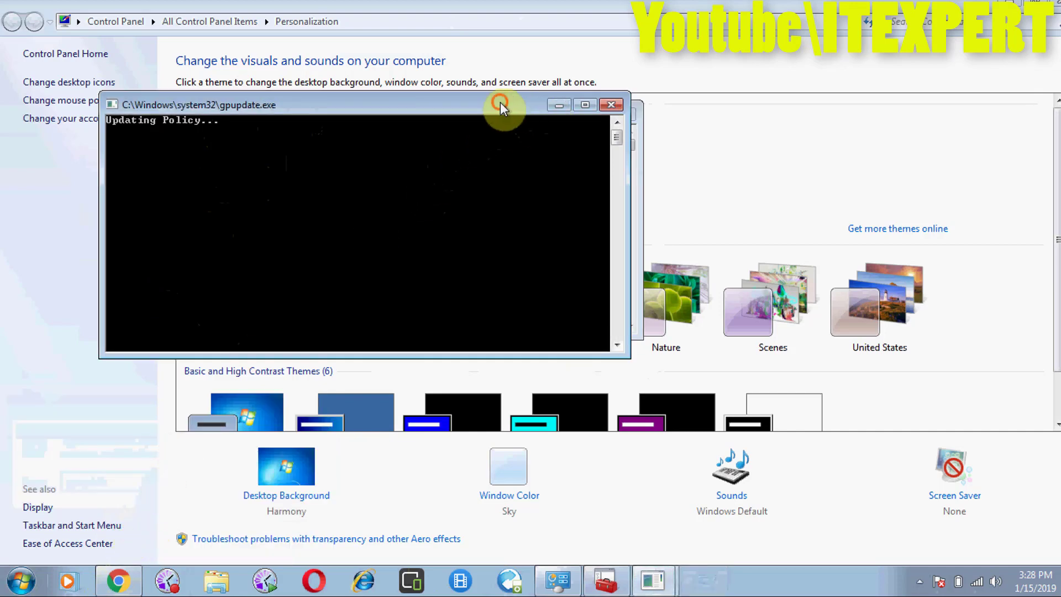
{"action": "left_click_drag", "start_coordinate": [501, 103], "coordinate": [515, 135]}
{"action": "left_click", "coordinate": [620, 137]}
{"action": "left_click", "coordinate": [625, 113]}
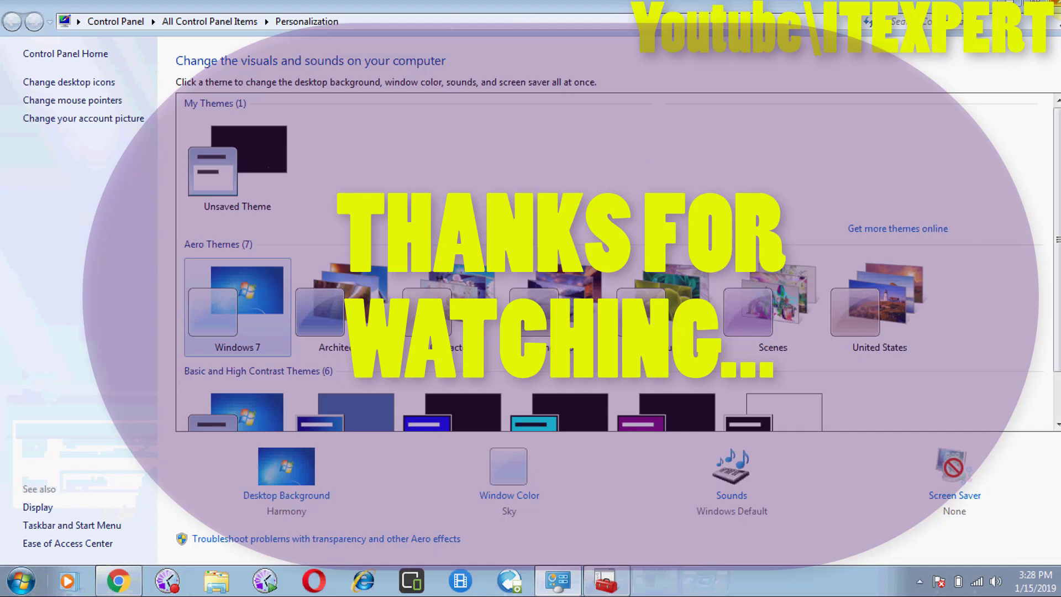
{"action": "left_click", "coordinate": [1048, 6]}
{"action": "left_click", "coordinate": [922, 584]}
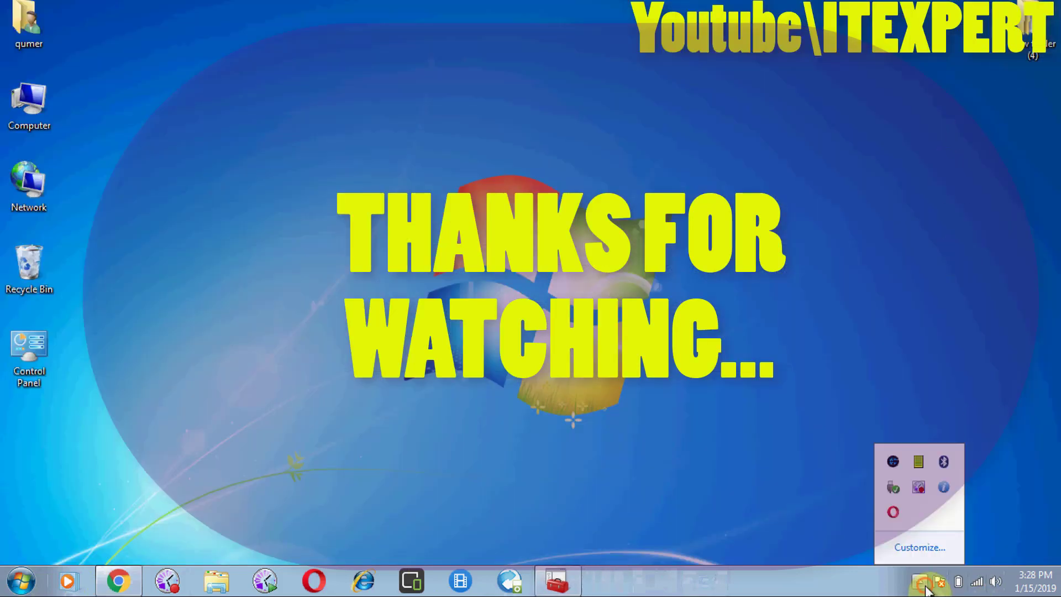
{"action": "left_click", "coordinate": [919, 486]}
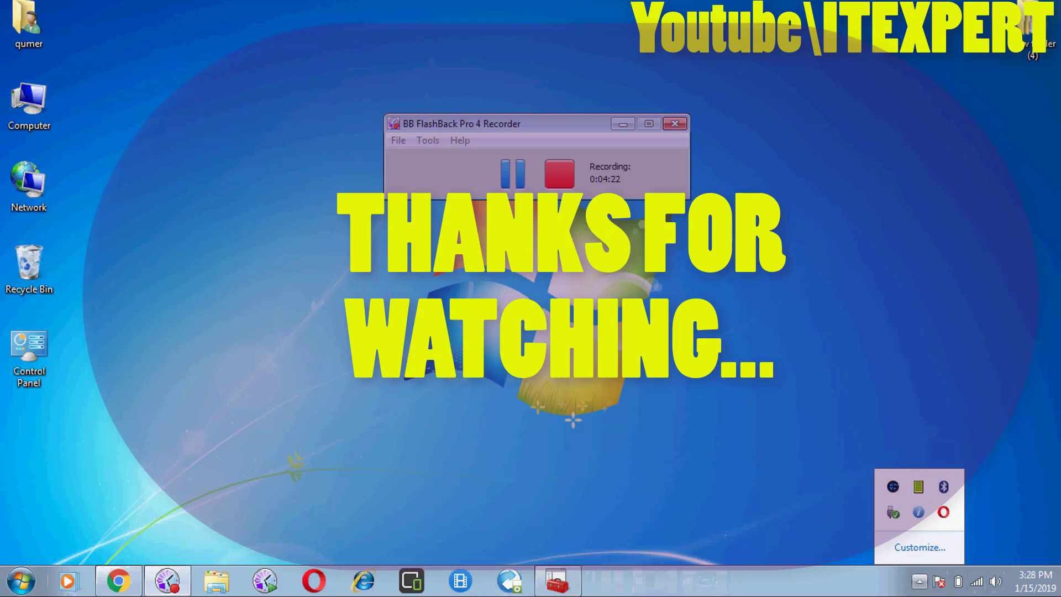